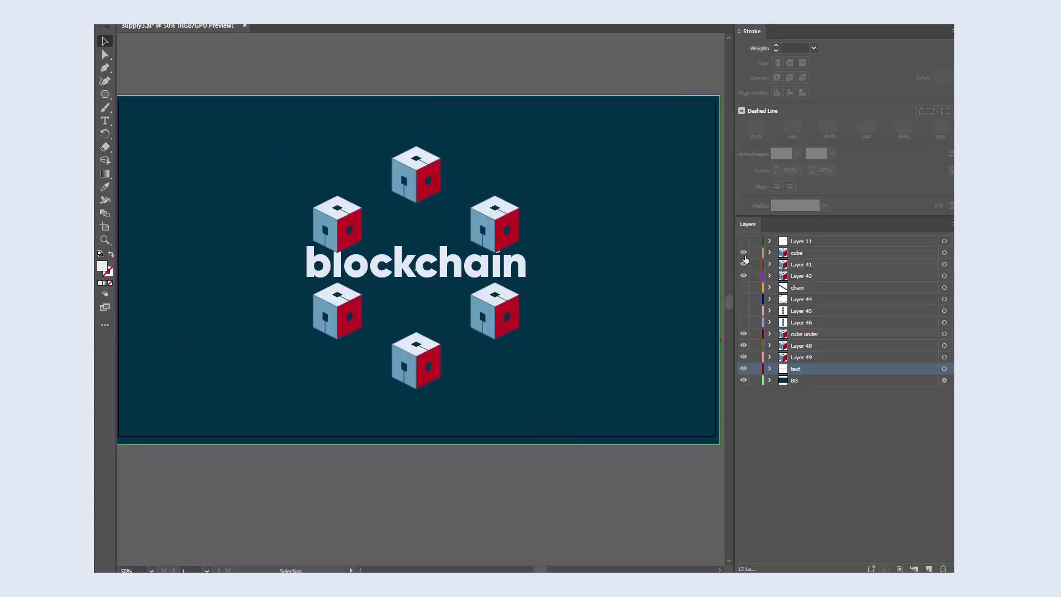
left_click(105, 94)
mouse_move(292, 189)
left_mouse_down()
mouse_move(362, 261)
mouse_move(382, 306)
left_mouse_up()
key("c")
key("v")
mouse_move(444, 320)
left_mouse_down()
mouse_move(433, 205)
mouse_move(391, 94)
left_mouse_up()
left_click_drag(269, 218, 398, 297)
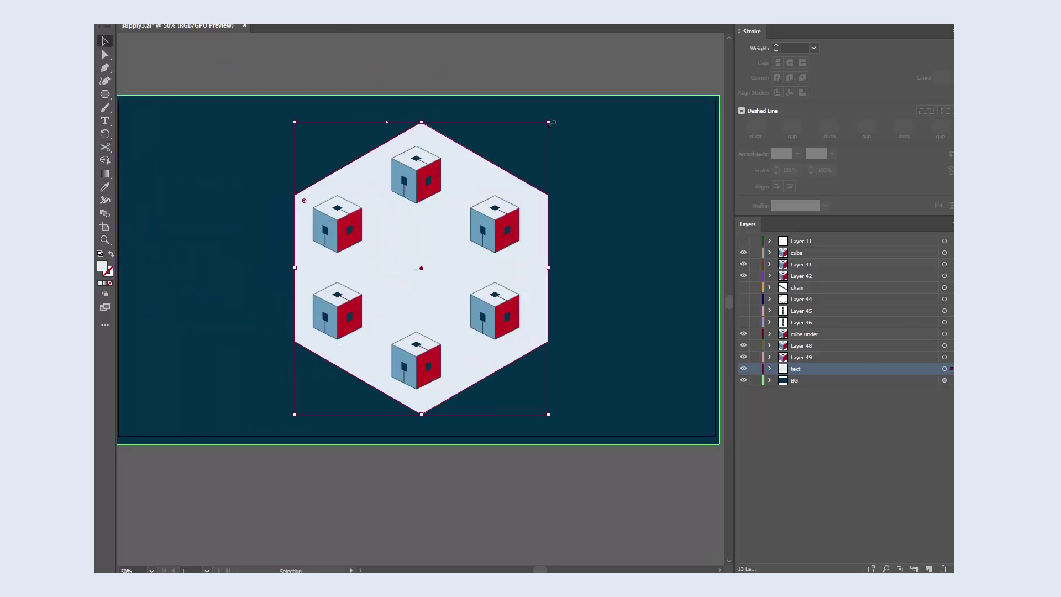
left_click_drag(550, 121, 511, 164)
- Lock the BG layer and delete the light hexagon behind the cubes
left_click(755, 380)
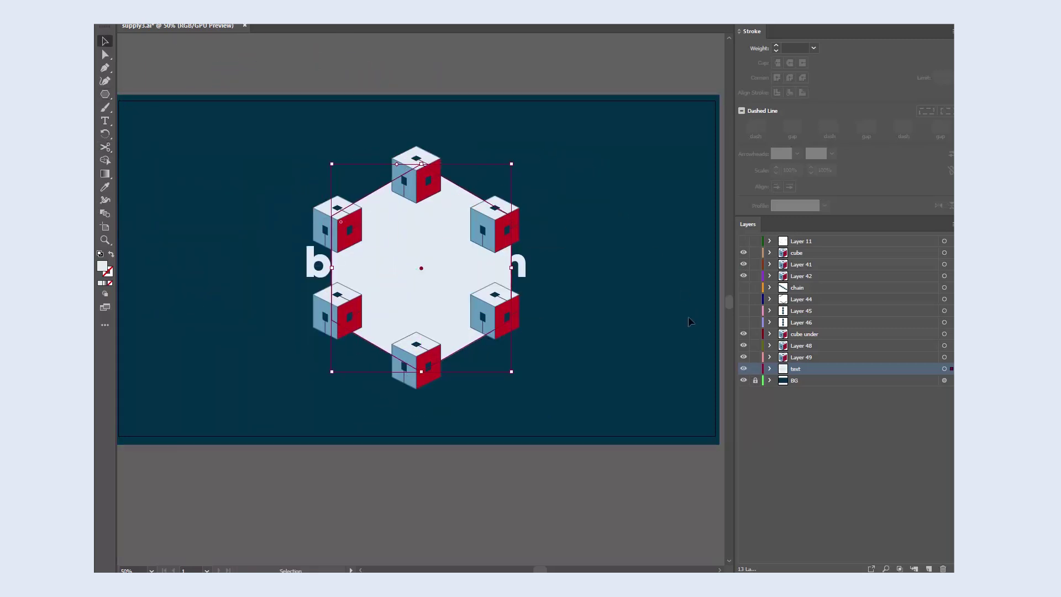
key("Delete")
scroll(480, 459, "down", 3)
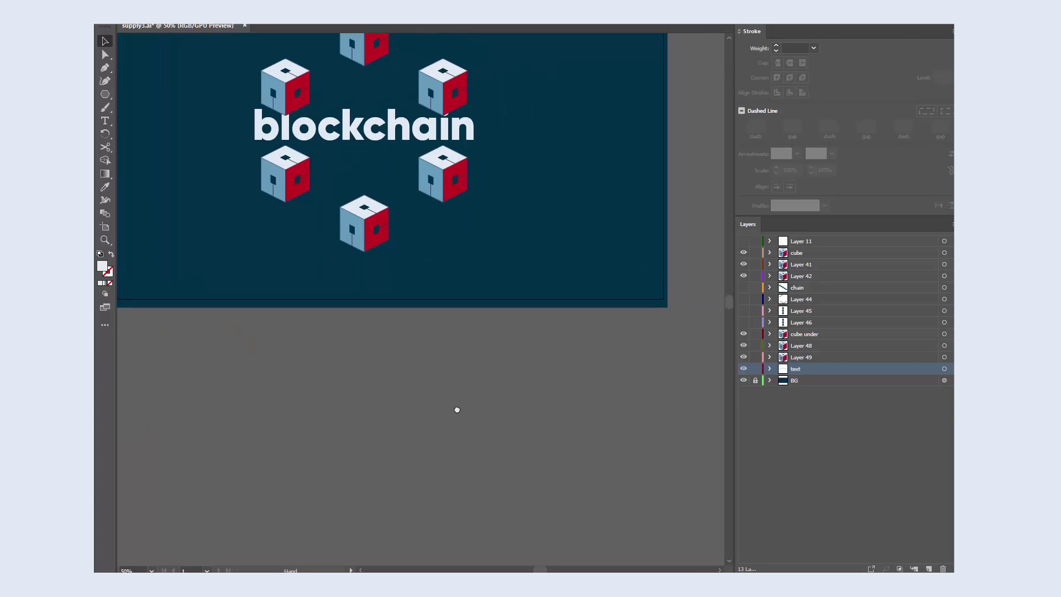
- Create a 100 by 100 px rectangular grid below the artboard with 30 horizontal and 30 vertical dividers
left_click(105, 94)
left_click(336, 430)
left_click_drag(500, 211, 438, 213)
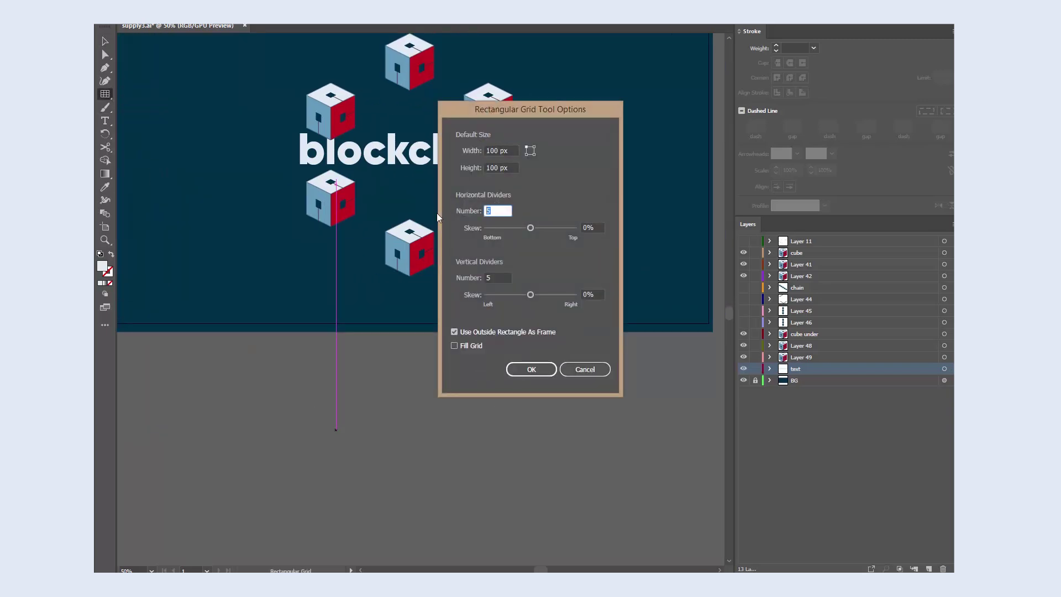
type("30")
left_click_drag(500, 275, 453, 277)
type("30")
left_click(546, 368)
key("v")
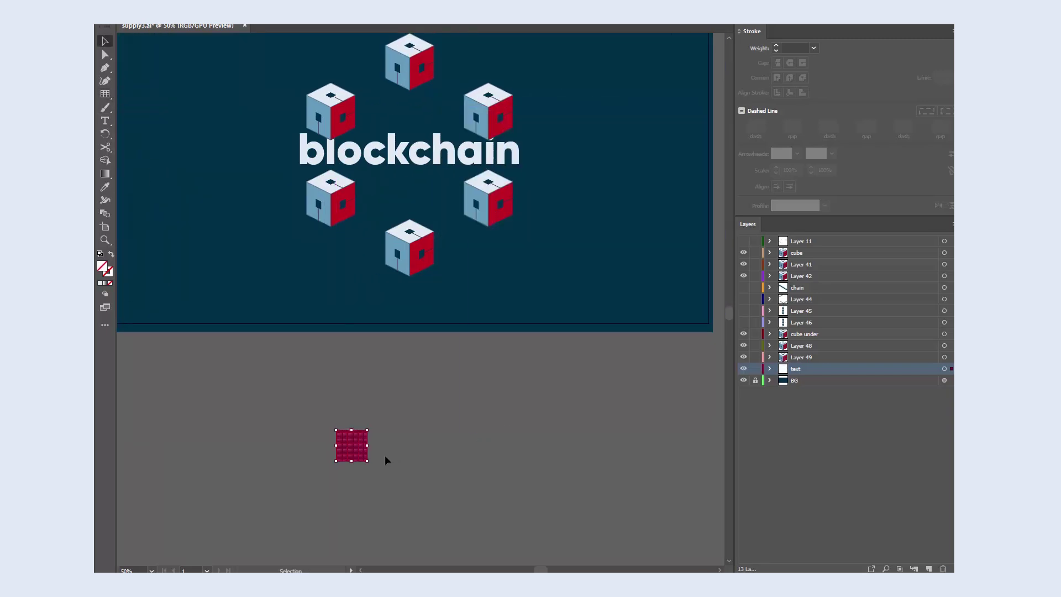
- Enlarge the small grid proportionally into a large square filling the empty area below the artboard
left_click_drag(365, 459, 500, 538)
left_click_drag(446, 430, 535, 341)
left_click_drag(336, 540, 253, 570)
scroll(332, 442, "down", 5)
- Scale the grid non-uniformly to 86.602% vertically, keeping the horizontal scale at 100%
right_click(336, 243)
left_click(480, 422)
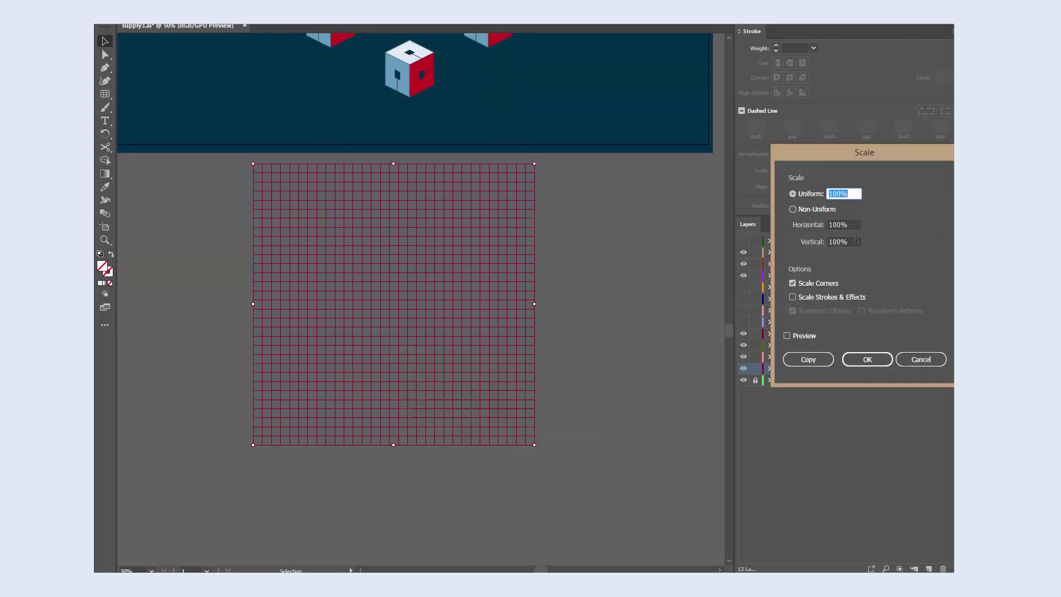
key("Tab")
key("Tab")
type("86.602")
key("Return")
- Shear the grid by 30° along the horizontal axis
right_click(371, 329)
mouse_move(434, 453)
left_click(505, 517)
type("30")
left_click(794, 390)
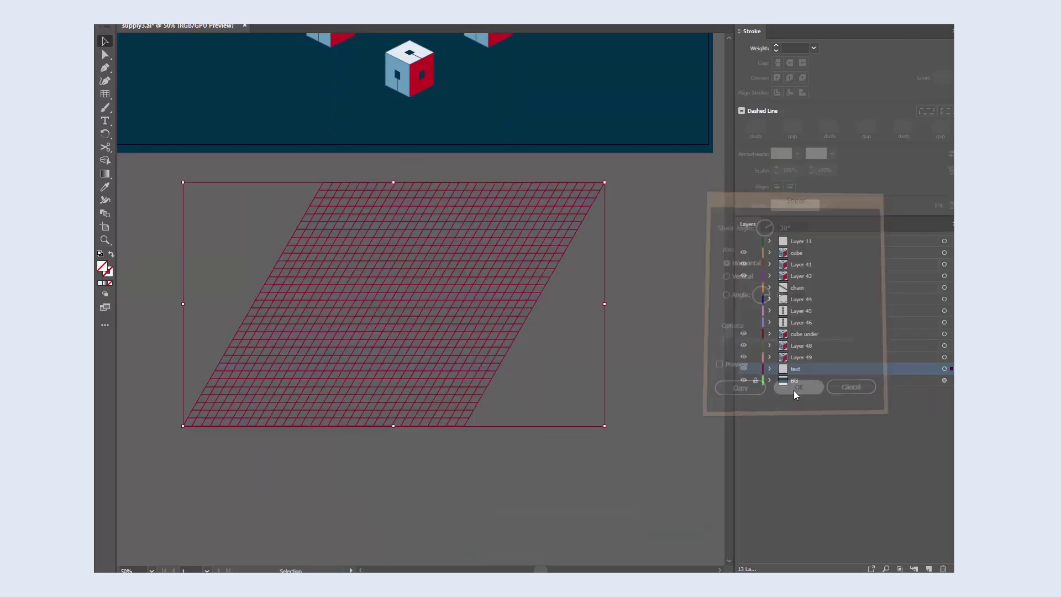
- Rotate the sheared grid by -30° to give it an isometric orientation
right_click(464, 285)
mouse_move(528, 410)
left_click(599, 438)
type("-30")
key("Return")
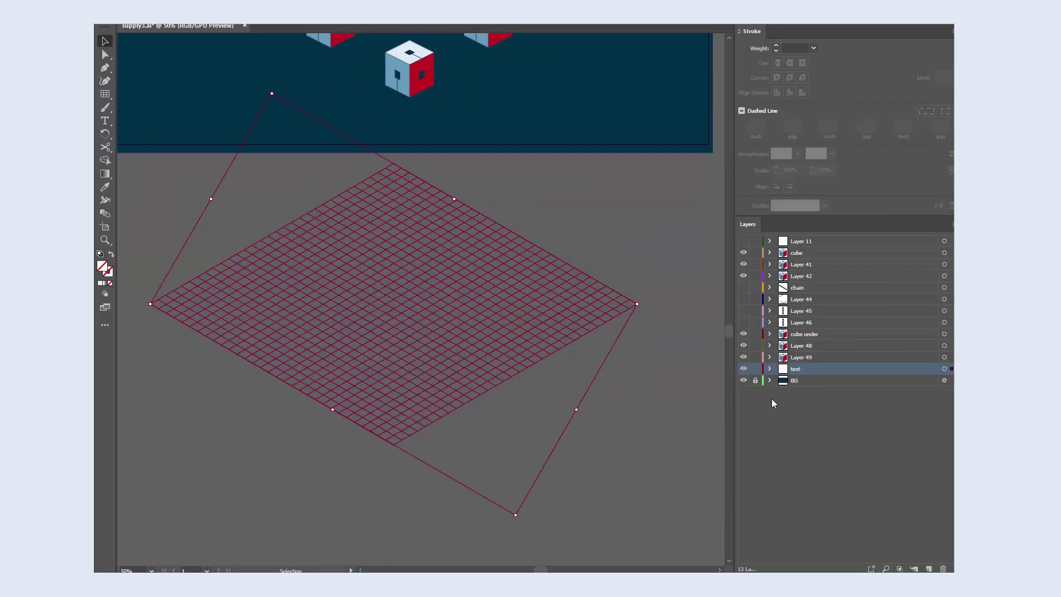
- Move the grid group out of the text layer into a new layer named GRID
left_click(929, 568)
left_click(770, 380)
left_click(817, 395)
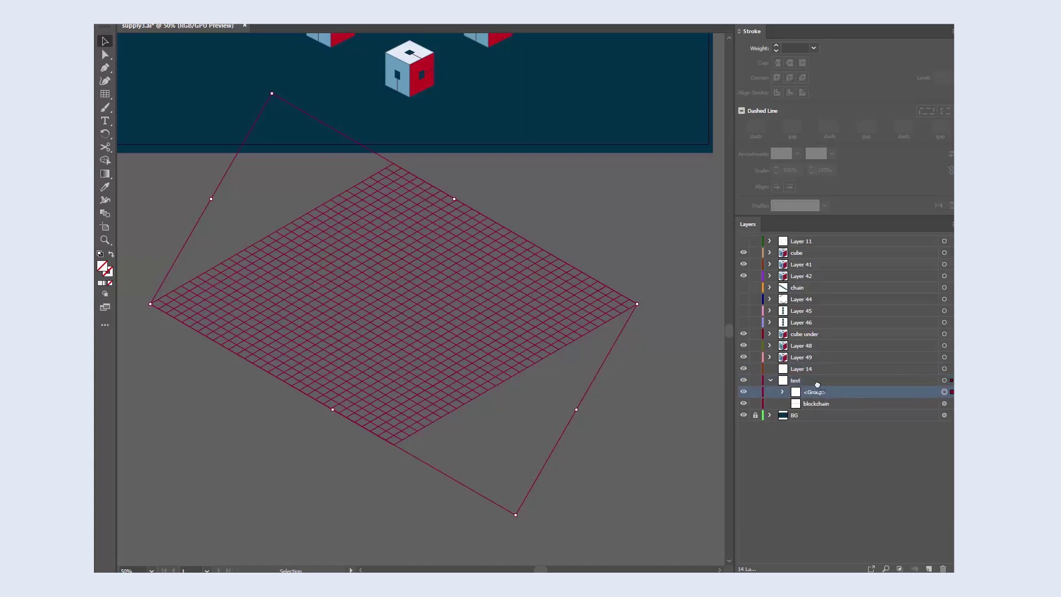
left_click_drag(817, 385, 813, 368)
double_click(803, 368)
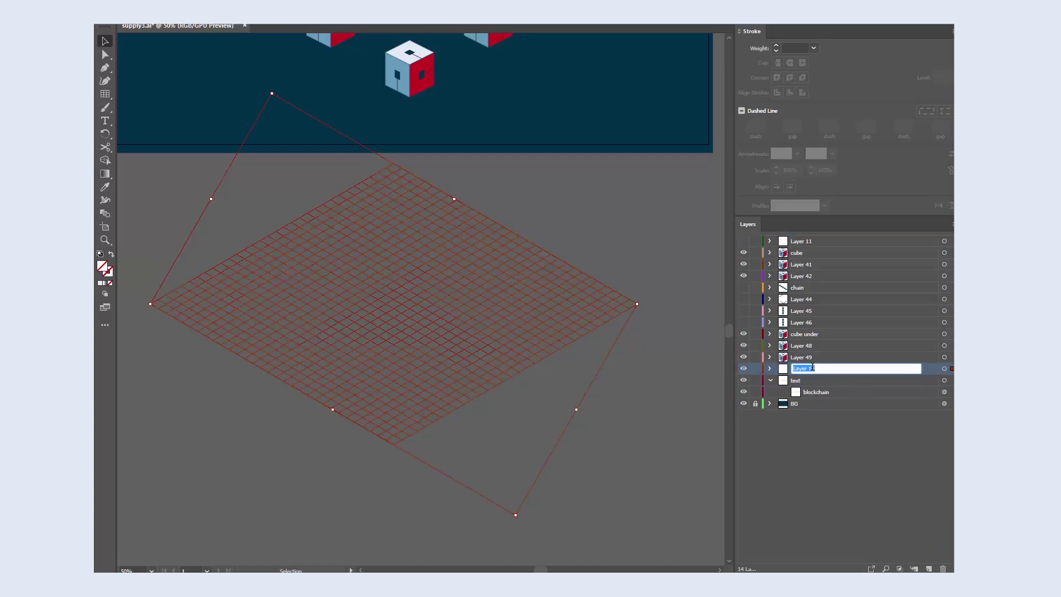
left_click(660, 254)
left_click(552, 255)
- Convert the isometric grid into guides, and toggle the guides' visibility off and on again
left_click(289, 9)
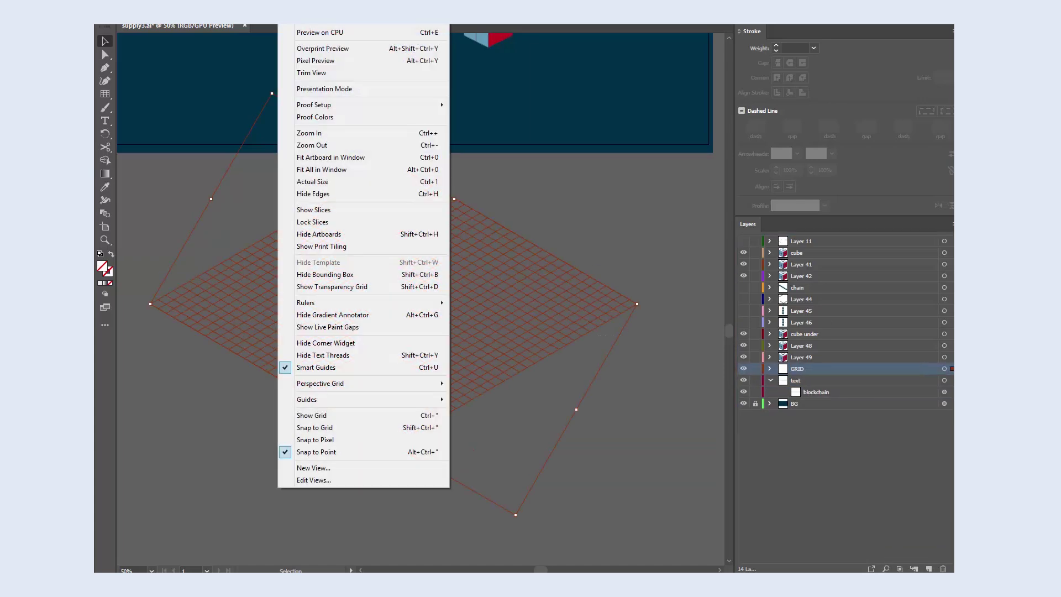
mouse_move(339, 400)
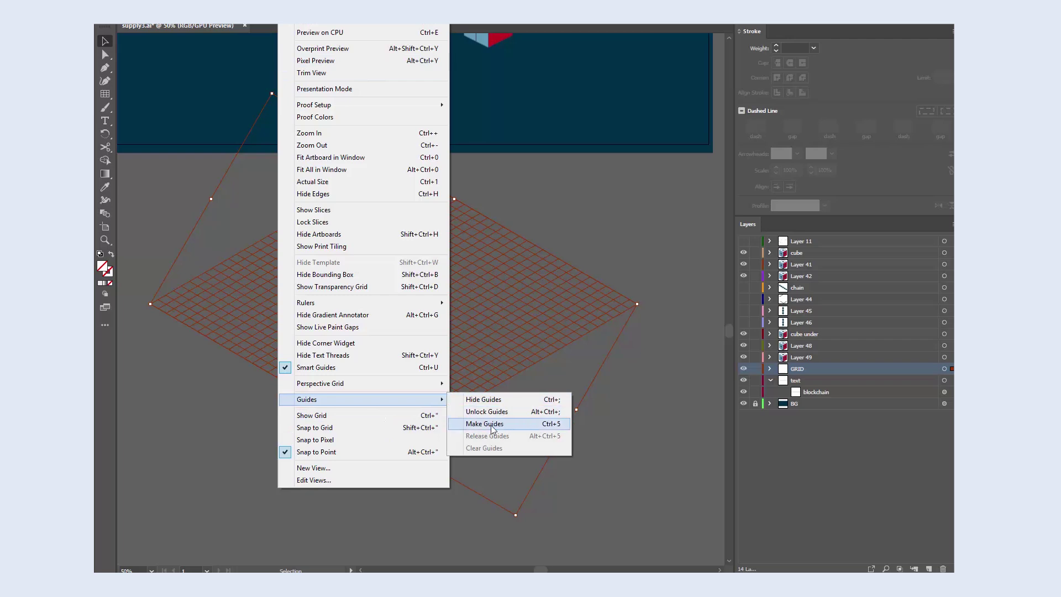
left_click(539, 427)
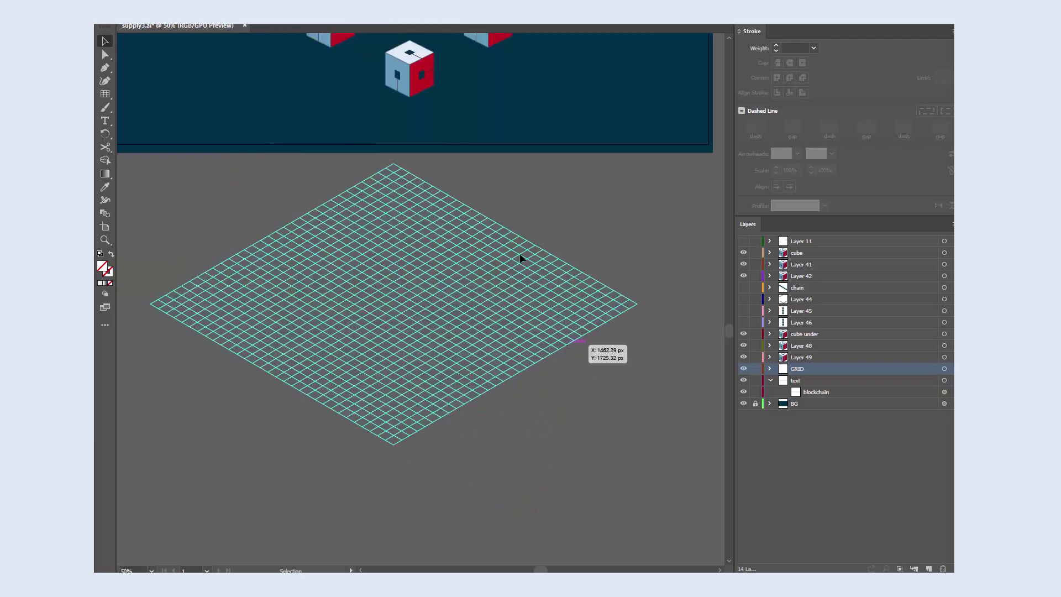
key("ctrl+;")
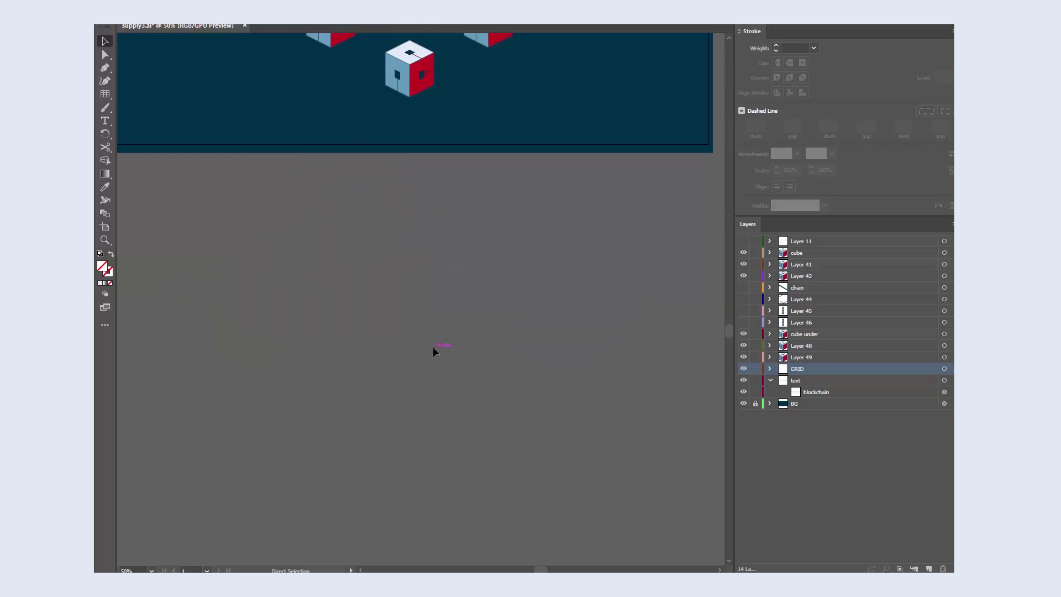
key("ctrl+;")
- Review the Smart Guides preferences and the snapping options in the view settings
key("z")
left_click(382, 299)
left_click(382, 299)
left_click(376, 315)
left_click(148, 8)
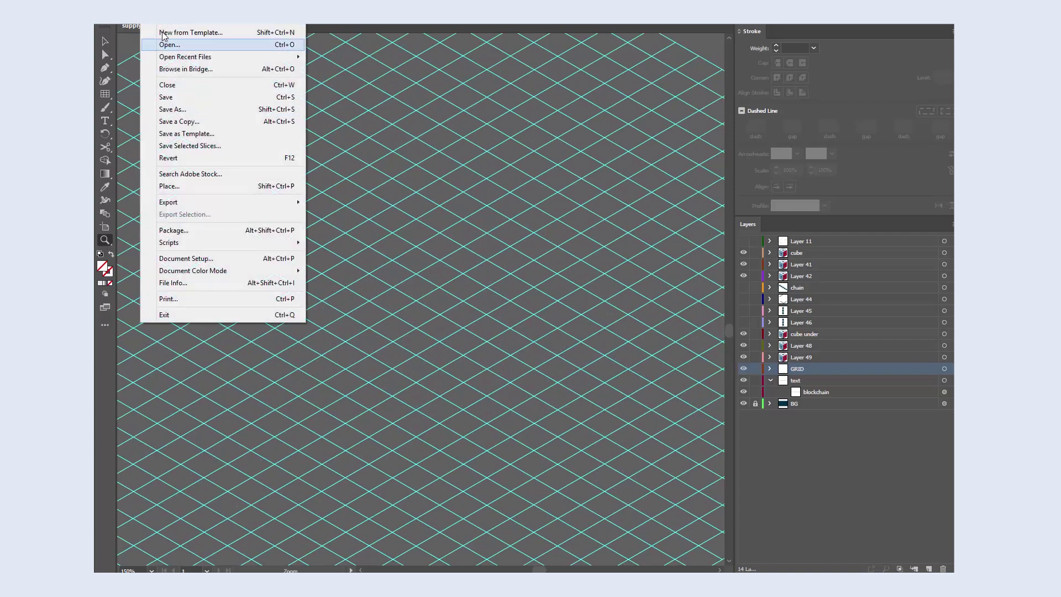
mouse_move(166, 8)
mouse_move(206, 358)
left_click(405, 420)
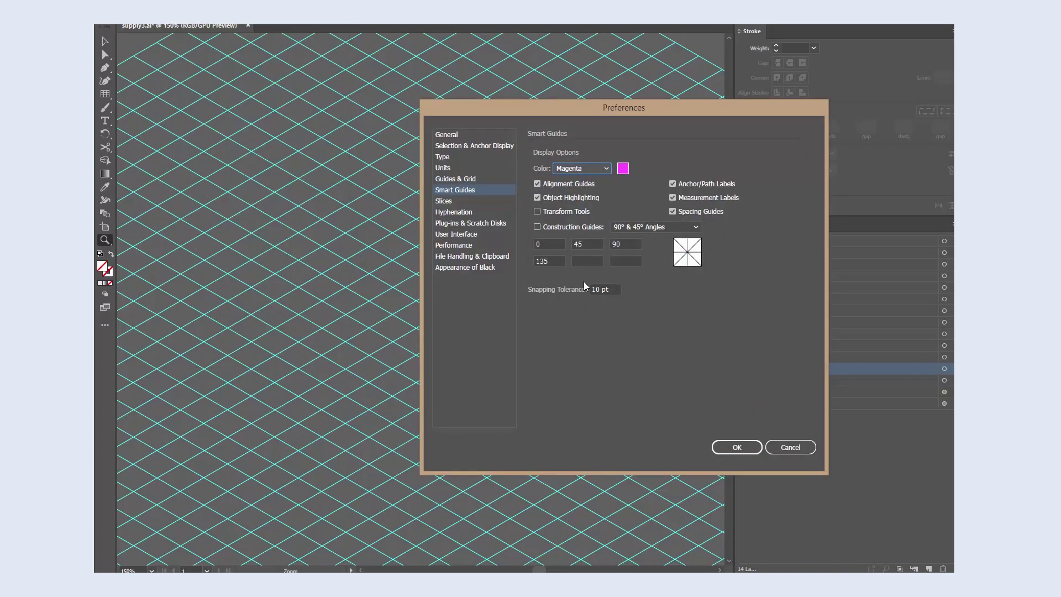
key("Return")
left_click(289, 8)
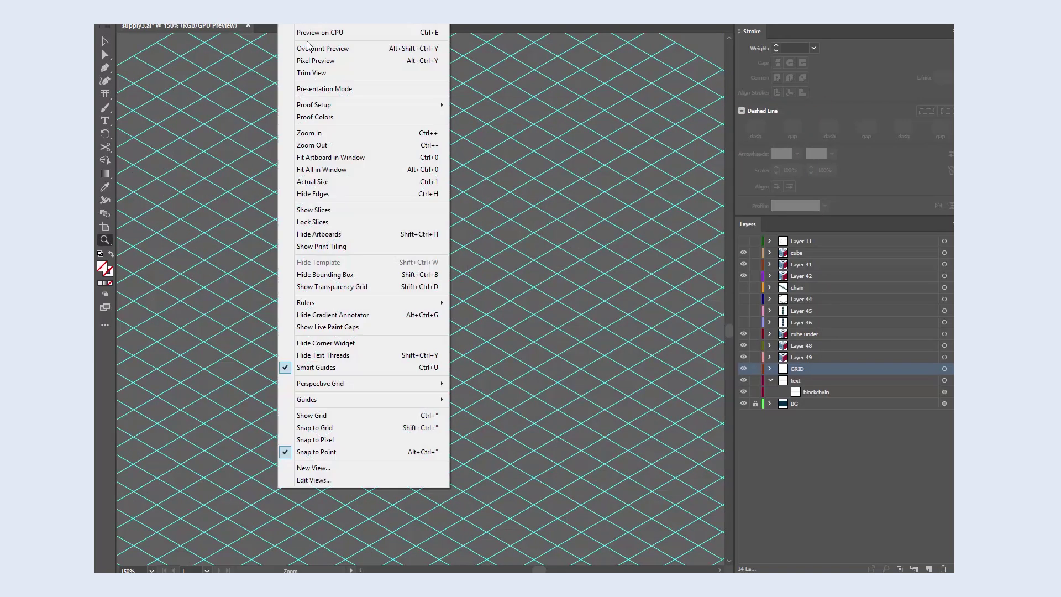
- Draw the cube's left face with the Pen tool as a closed parallelogram, four grid cells (about 117 px) per side
key("p")
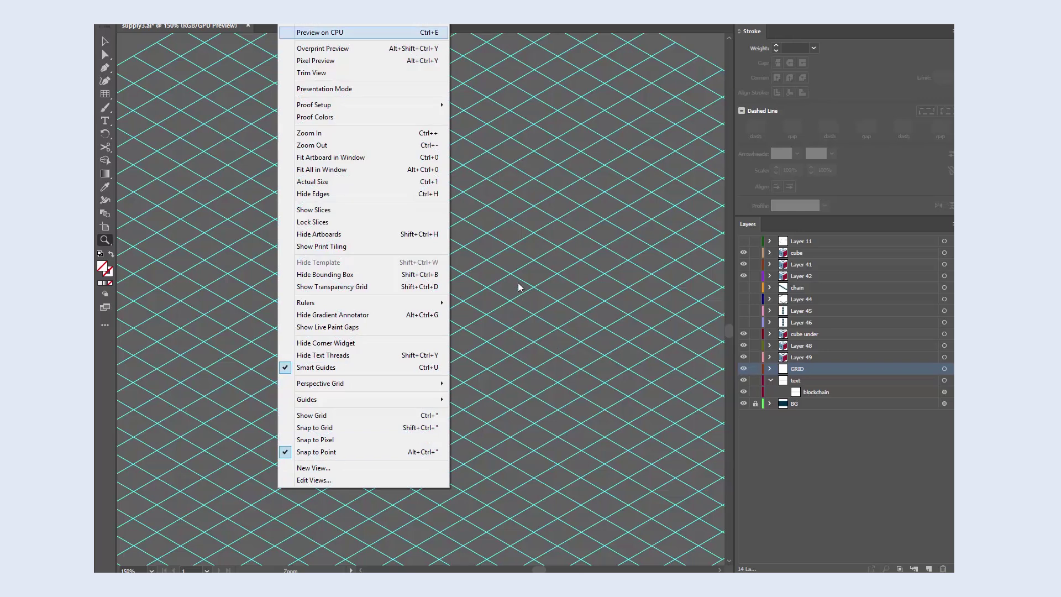
left_click(348, 250)
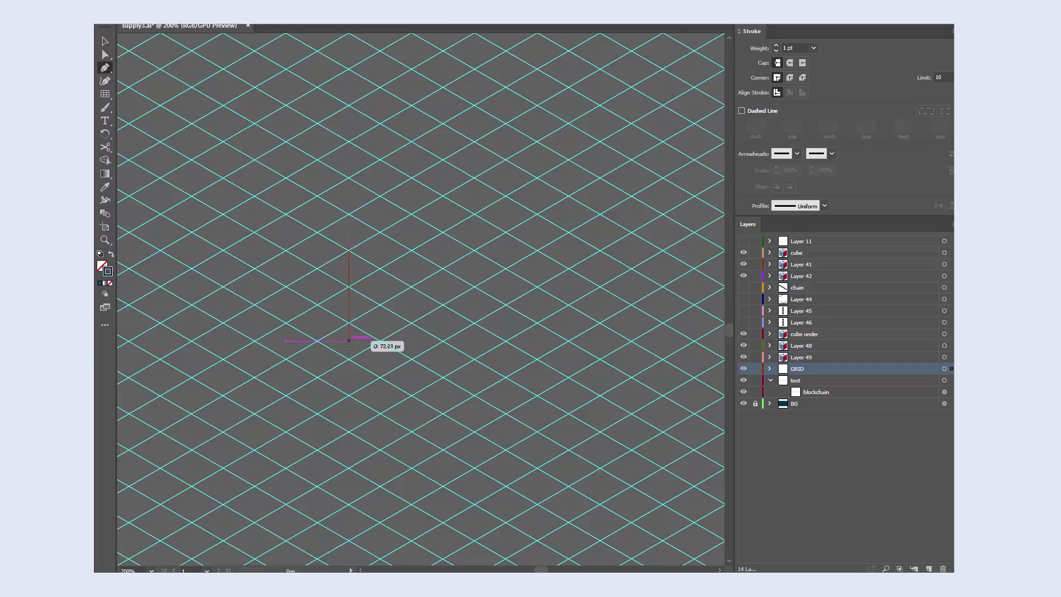
left_click(348, 395)
left_click(349, 395)
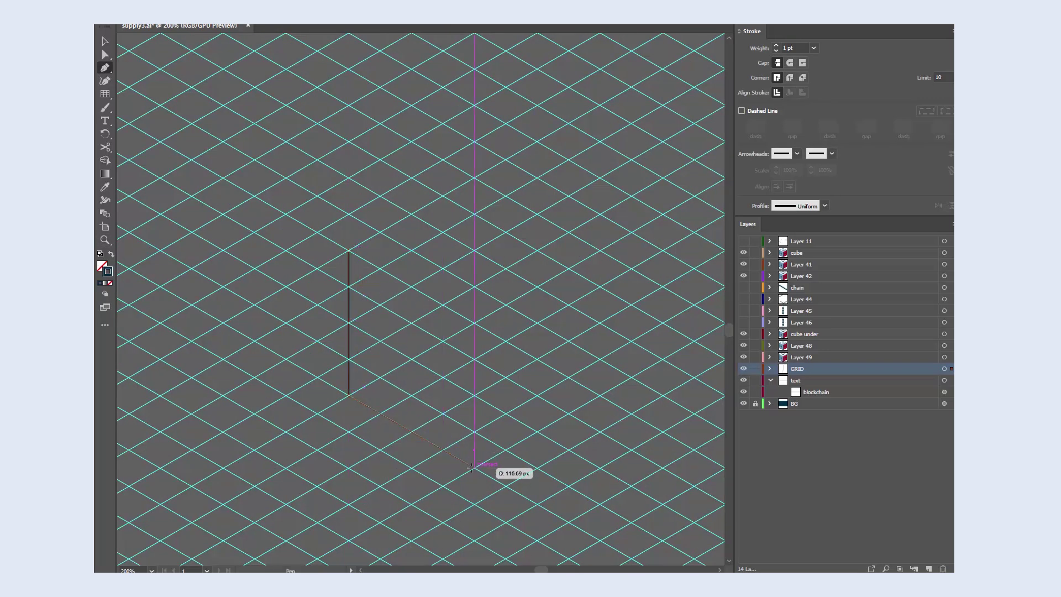
left_click(474, 467)
left_click(474, 323)
left_click(350, 251)
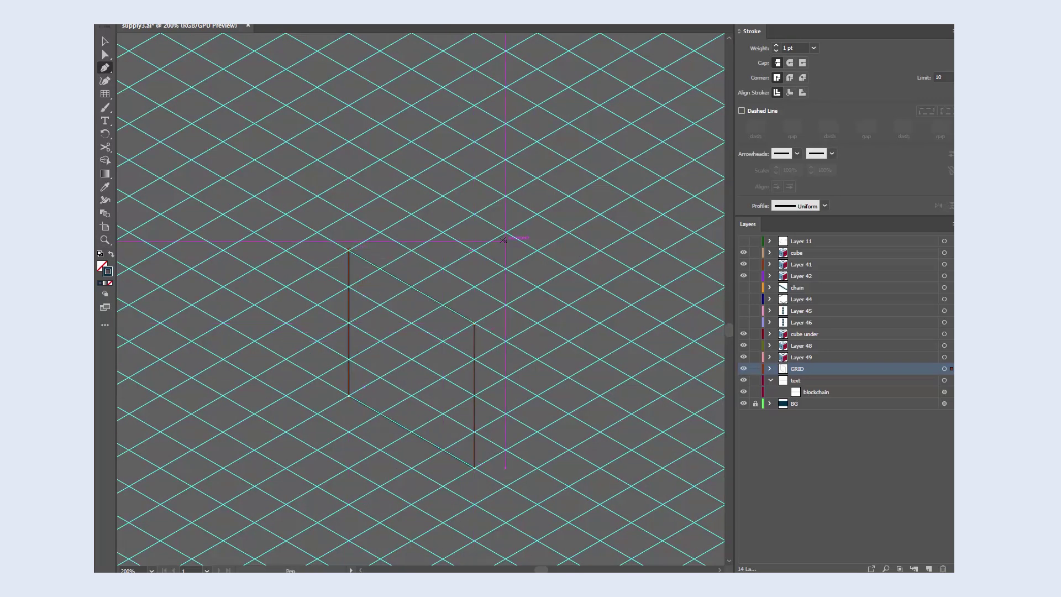
- Draw the cube's top face as a closed rhombus, four grid cells per side, sharing the left face's upper edge
left_click(475, 323)
left_click(349, 251)
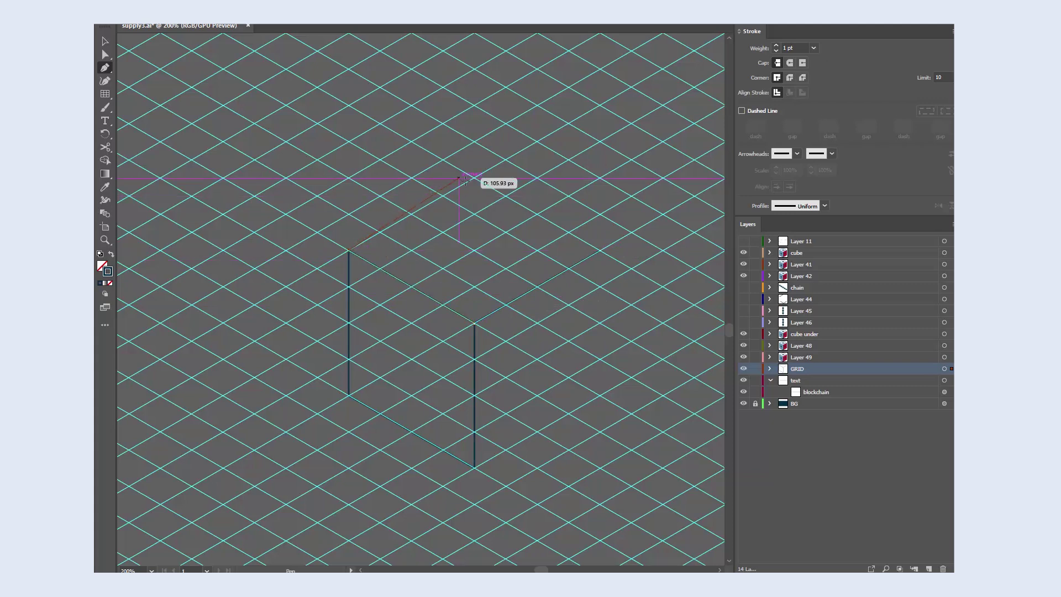
left_click(474, 177)
left_click(600, 250)
- Draw the cube's right face as a closed parallelogram along the guides, joining the top face and the front vertical edge
left_click(536, 198)
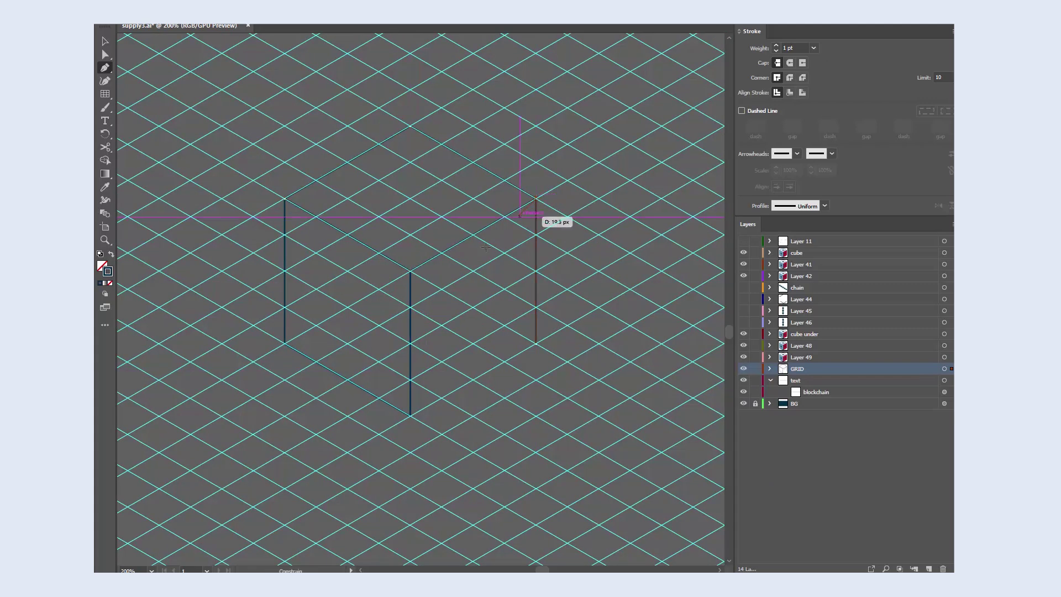
left_click(410, 270)
left_click(410, 414)
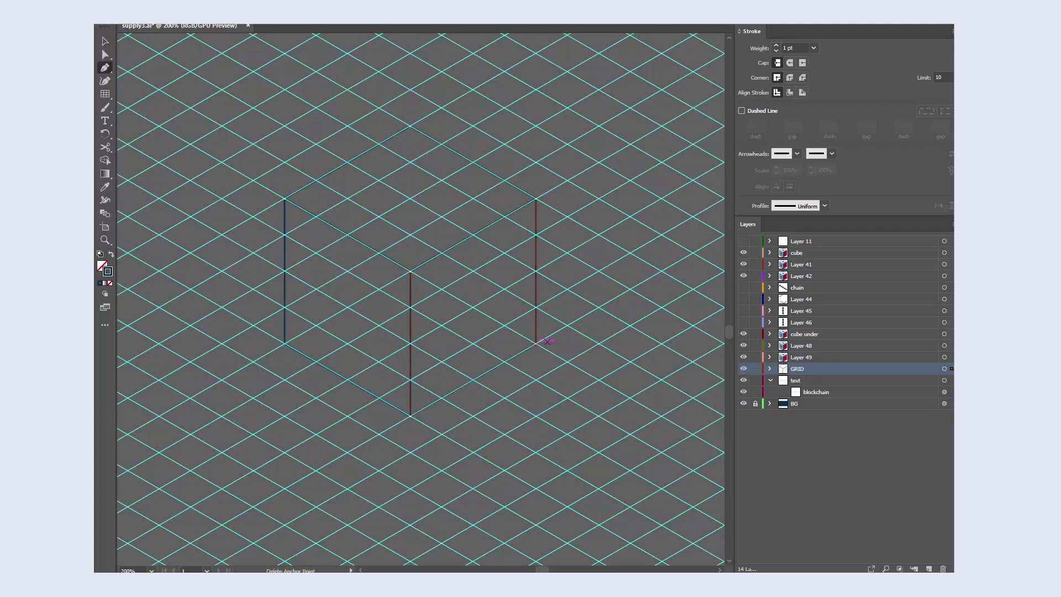
left_click(536, 344)
key("v")
left_click(527, 132)
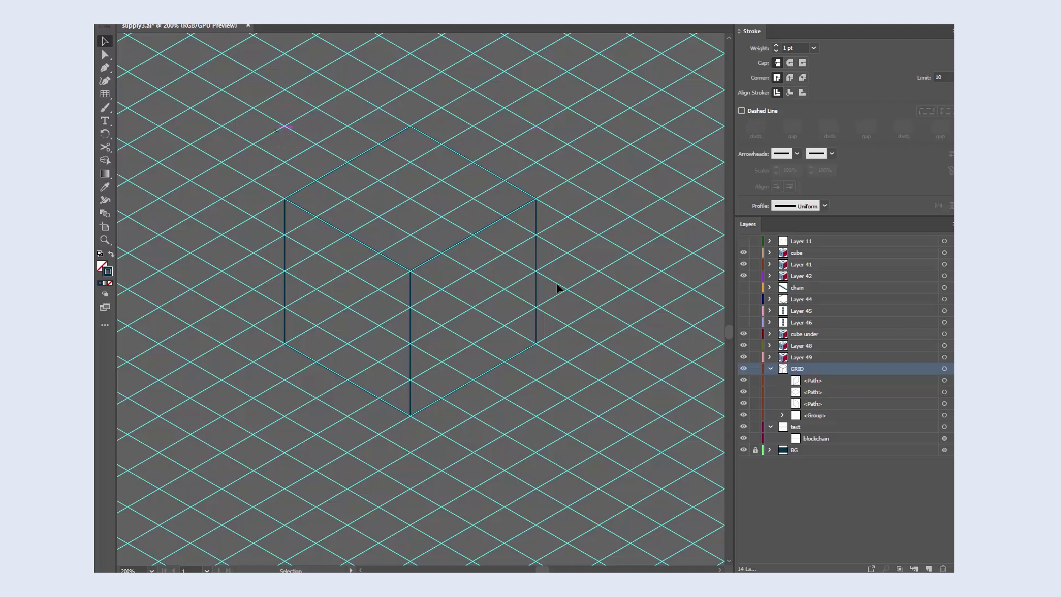
- Set the stroke weight of all three cube faces to 4 pt
key("ctrl+a")
left_click(775, 46)
left_click(776, 46)
left_click(776, 45)
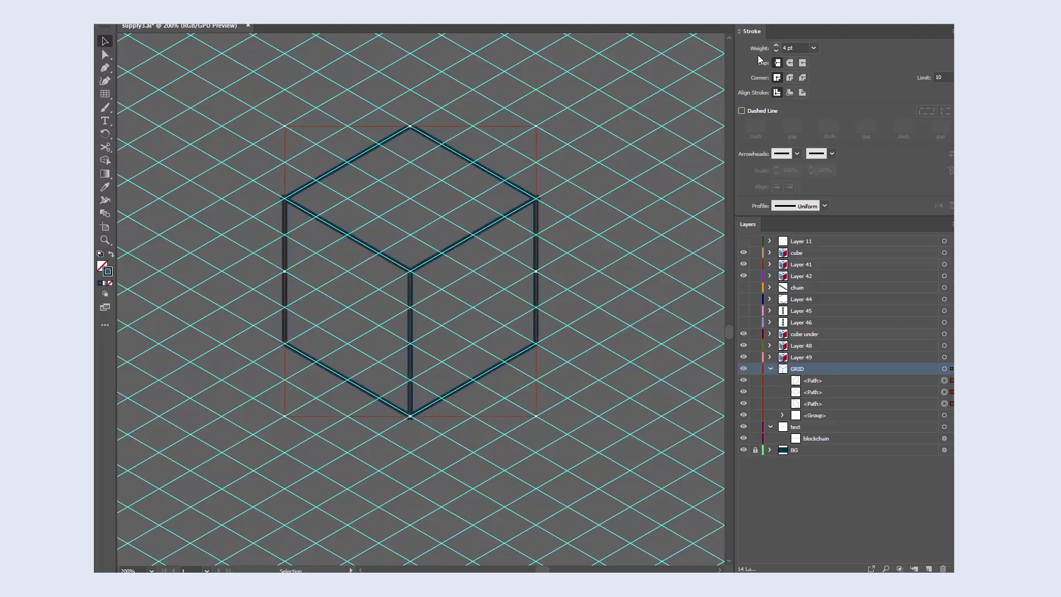
left_click(615, 198)
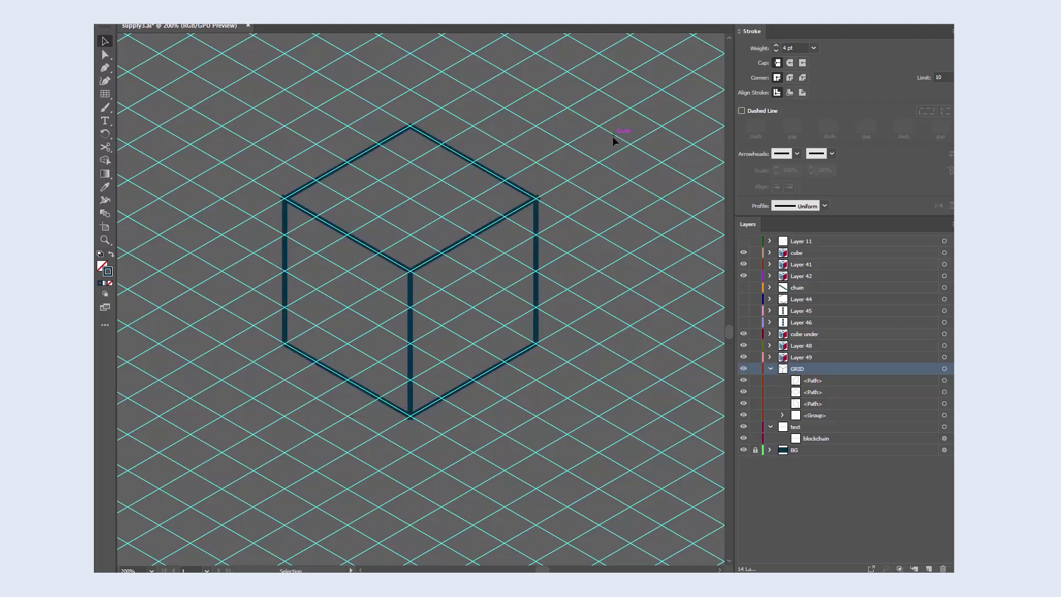
- Paste a copy of the right face in place and shrink it about its centre using 40% uniform scaling
key("ctrl+shift+v")
right_click(534, 287)
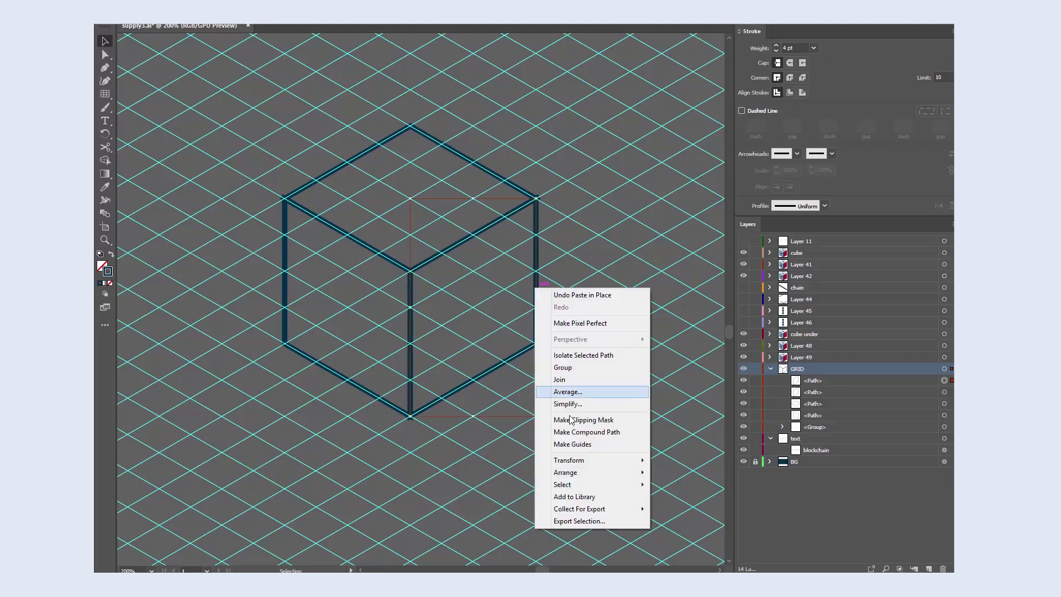
mouse_move(568, 460)
left_click(671, 512)
left_click(805, 195)
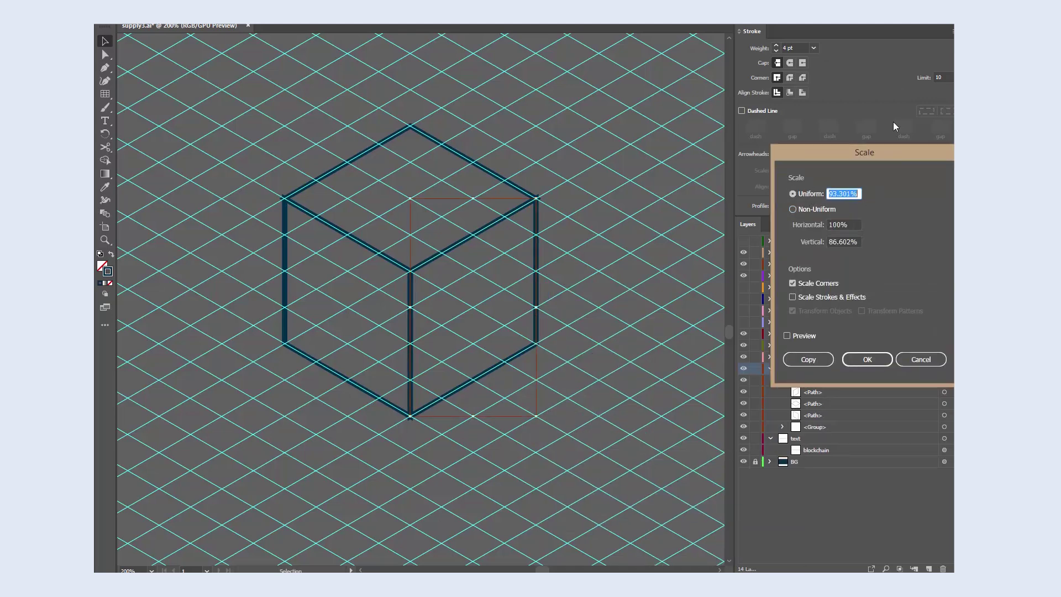
type("40")
key("Return")
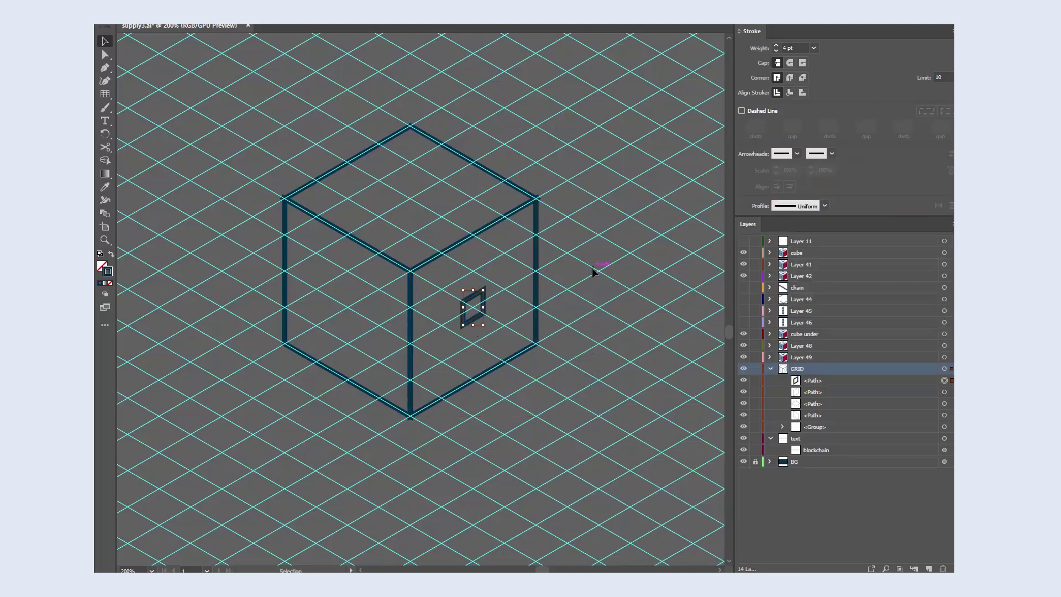
- Add matching small squares at the centres of the top and left faces, and fill all three squares with the dark stroke colour
right_click(456, 171)
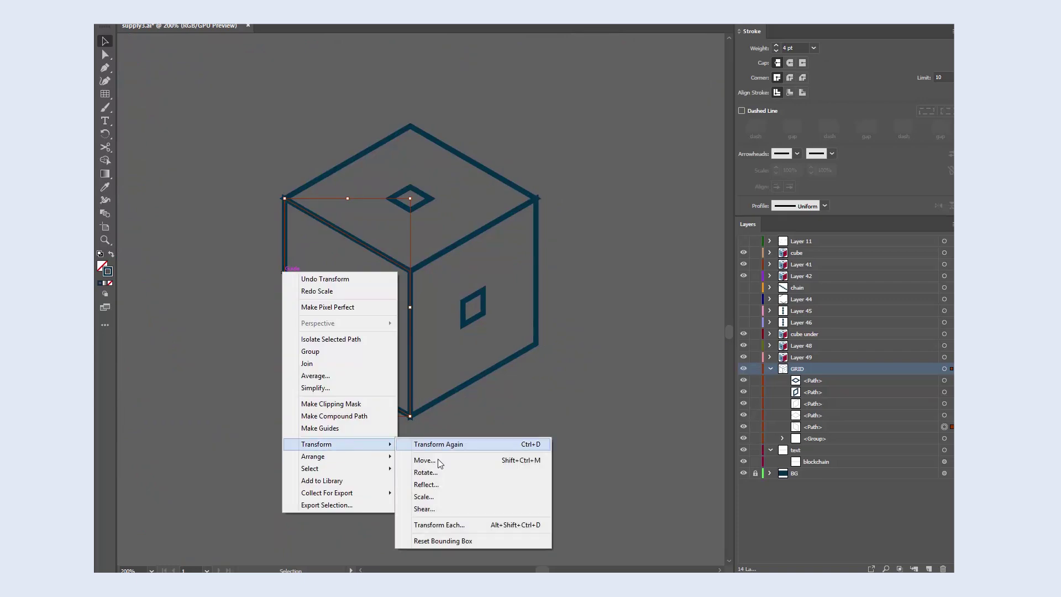
key("Escape")
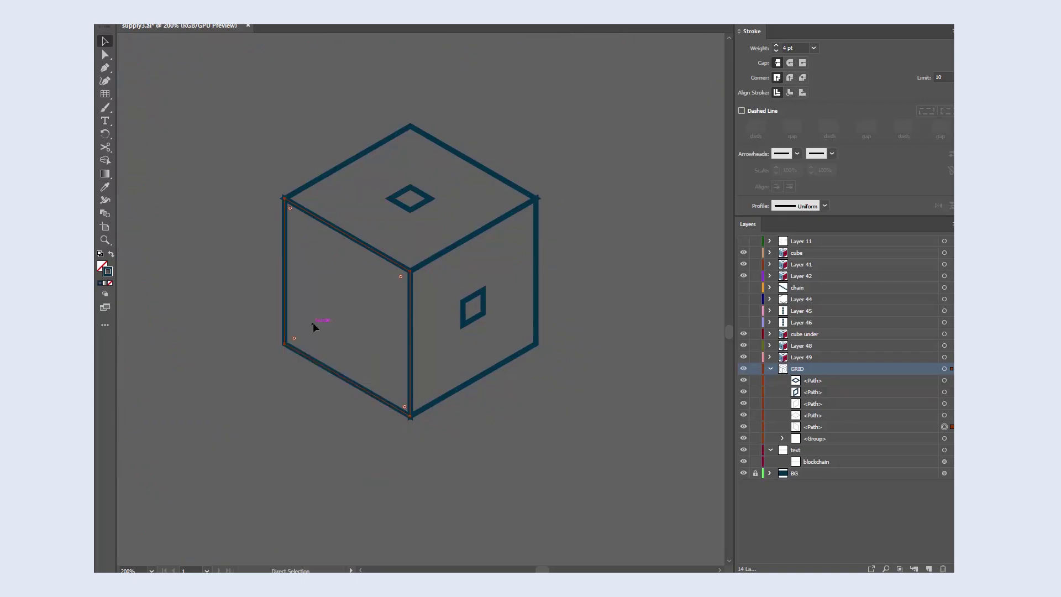
key("ctrl+f")
right_click(284, 268)
mouse_move(329, 444)
left_click(424, 497)
key("Return")
left_click(410, 187, "shift")
left_click(485, 291, "shift")
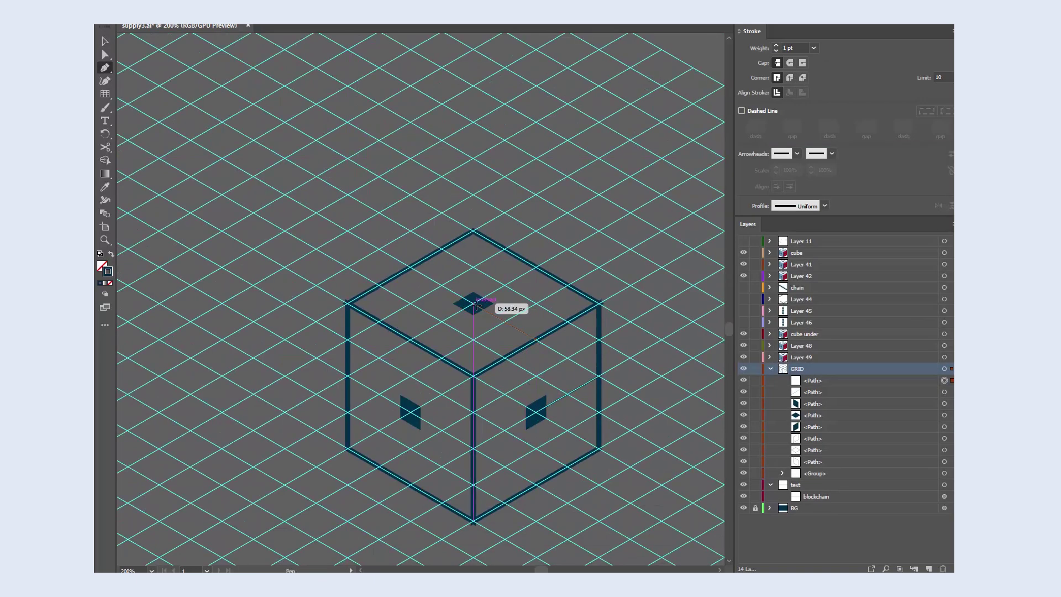
- Finish the 1 pt lines linking each small square to an edge of its face, and hide the guides
key("z")
left_click(376, 473, "alt")
key("ctrl+semicolon")
key("v")
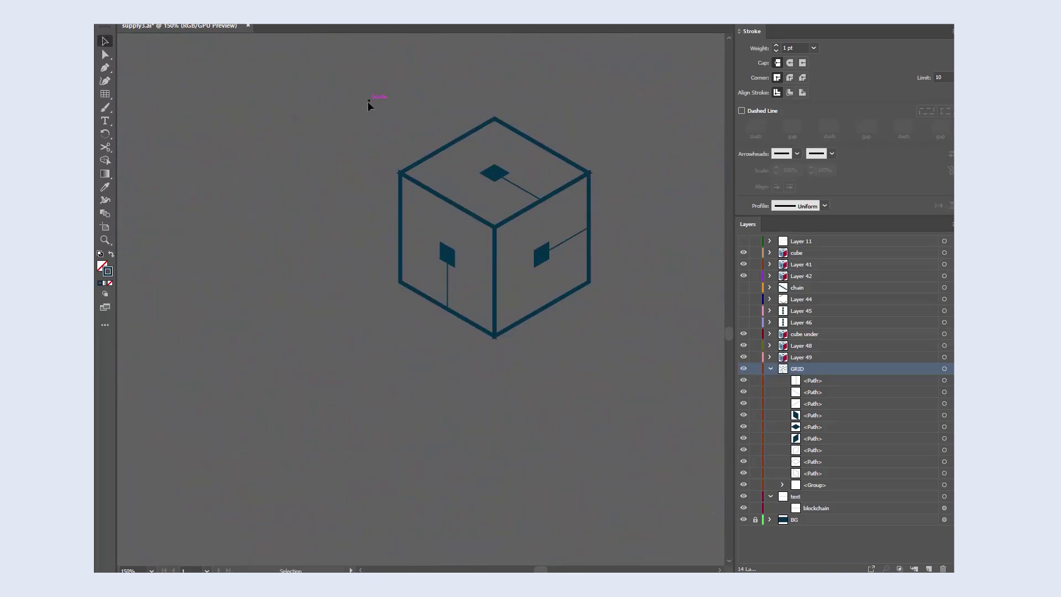
- Set the stroke weight of all the cube's paths to 1 pt
left_click_drag(369, 104, 613, 359)
left_click(776, 51)
left_click(131, 175)
- Fill the cube's top face with near-white, the left face with light blue and the right face with red
left_click_drag(646, 113, 614, 137)
key("a")
left_click(463, 142)
key("shift+x")
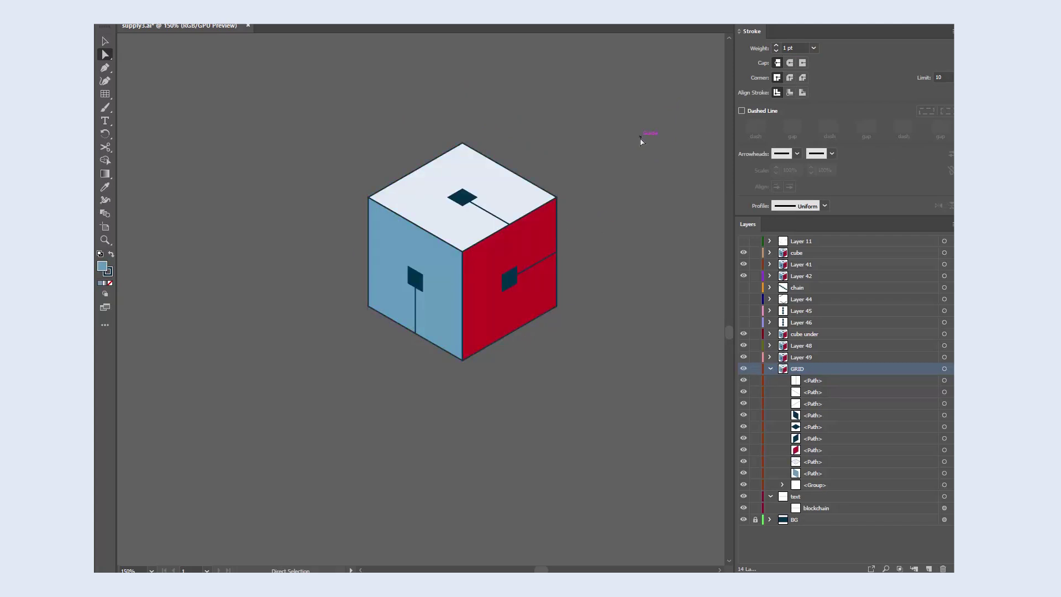
- Draw a light blue square beside the cube and apply 3D Extrude & Bevel to it with the Isometric Left position
mouse_move(549, 241)
left_mouse_down()
mouse_move(611, 287)
mouse_move(615, 307)
left_mouse_up()
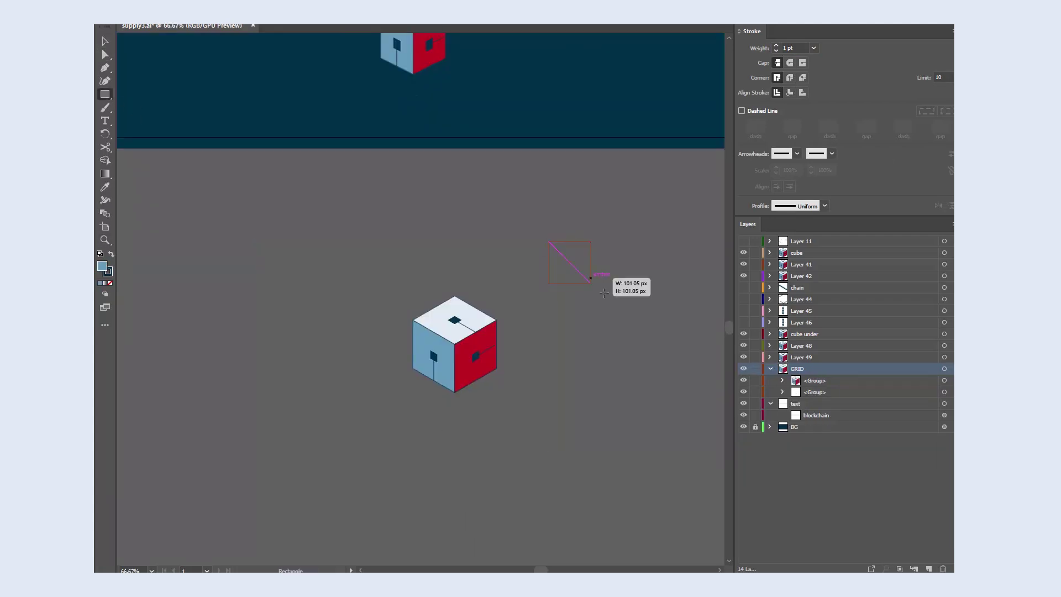
left_click(268, 25)
left_click(279, 71)
left_click(816, 108)
left_click(823, 267)
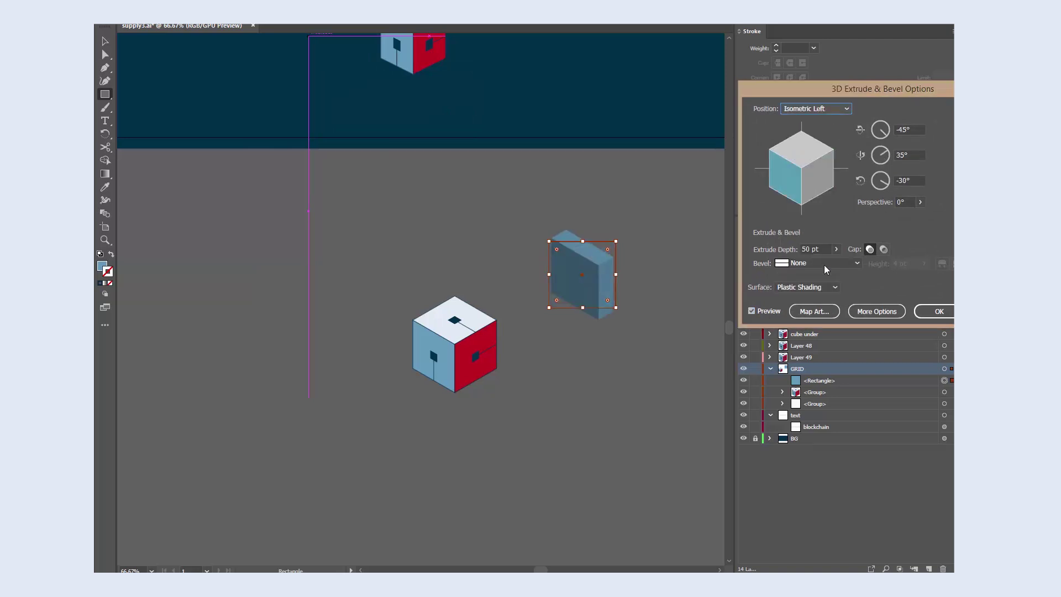
- Set the square's extrude depth to 150 pt and apply the 3D effect
left_click_drag(824, 249, 742, 249)
type("100")
double_click(808, 249)
type("200")
left_click(835, 249)
double_click(822, 249)
type("150")
key("Tab")
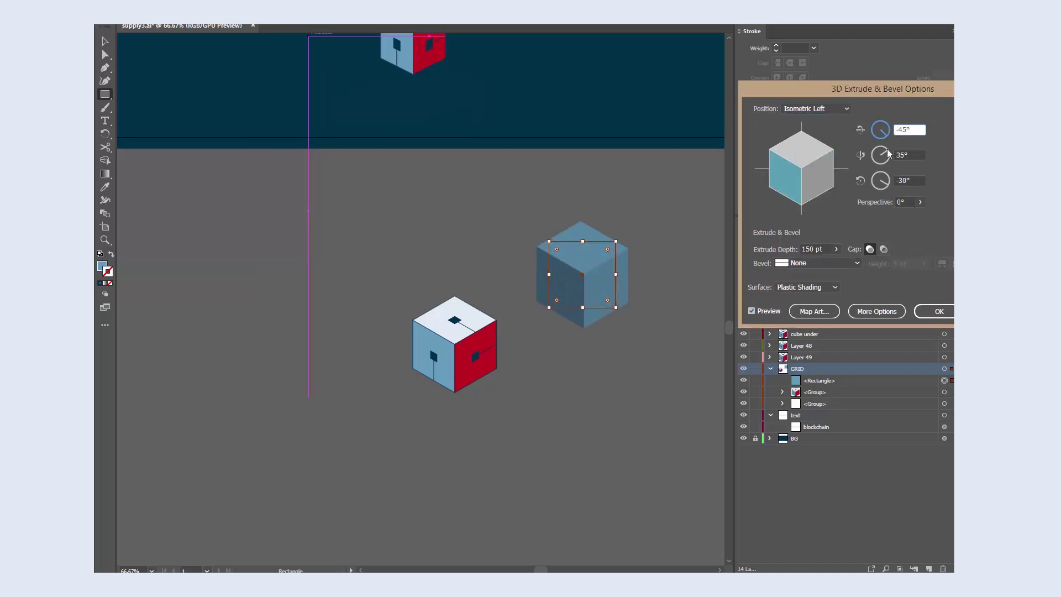
left_click(929, 313)
- Expand the appearance of the extruded cube and ungroup it into separate faces
left_click(189, 25)
left_click(216, 149)
right_click(606, 306)
left_click(637, 396)
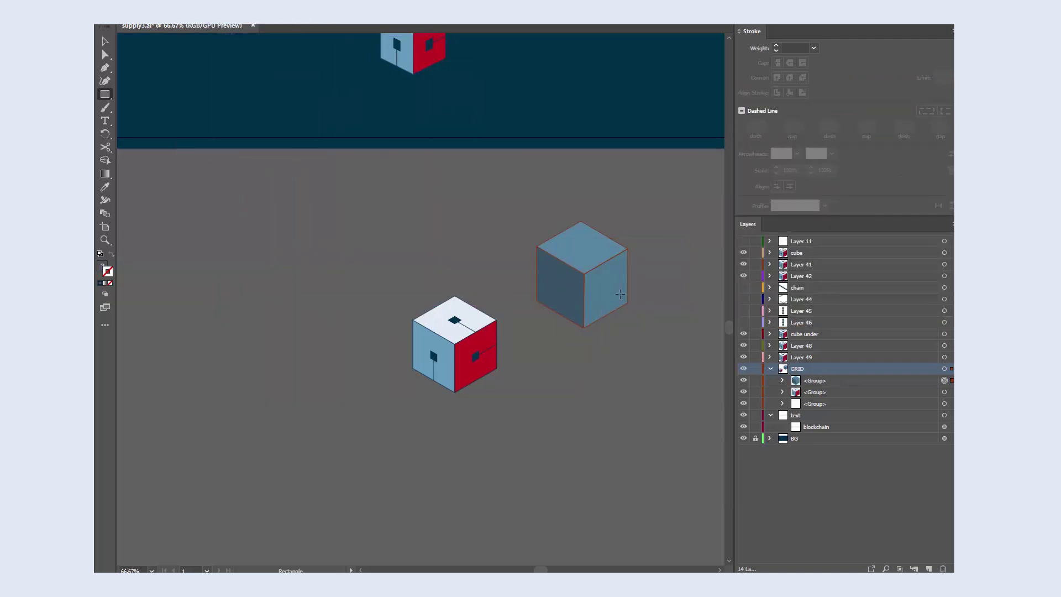
right_click(602, 290)
left_click(632, 382)
- Recolour the new cube's faces with the Eyedropper from the first cube: right face red, top near-white, left light blue
left_click(104, 41)
left_click(619, 275)
key("i")
left_click(479, 365)
key("v")
left_click(585, 241)
key("i")
left_click(464, 309)
key("v")
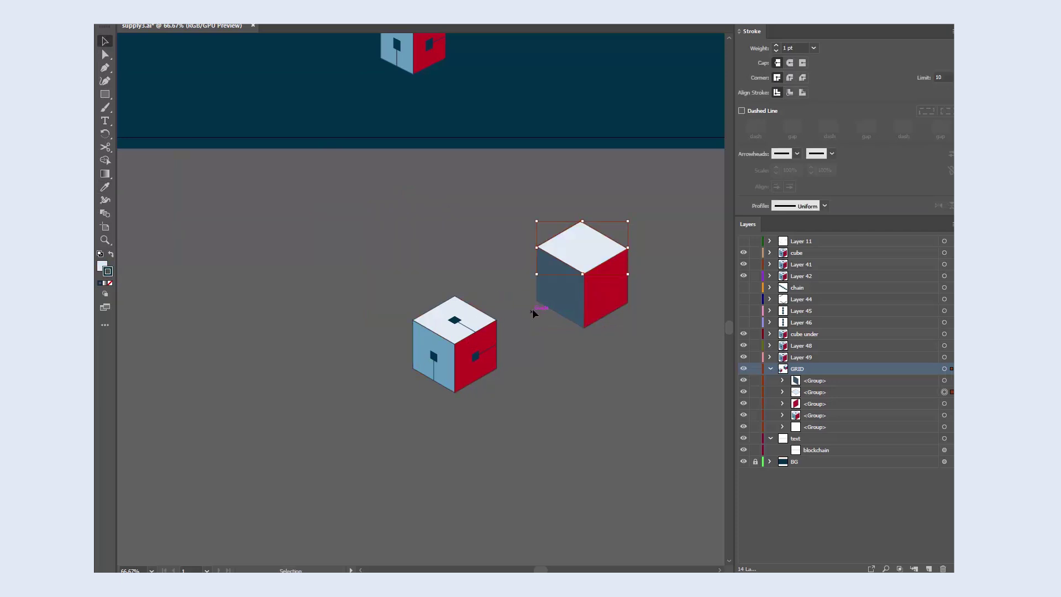
left_click(555, 290)
key("i")
left_click(439, 343)
- Delete the artwork left in the GRID layer, keeping only the guide grids
left_click(482, 258)
left_click_drag(487, 271, 488, 276)
key("Delete")
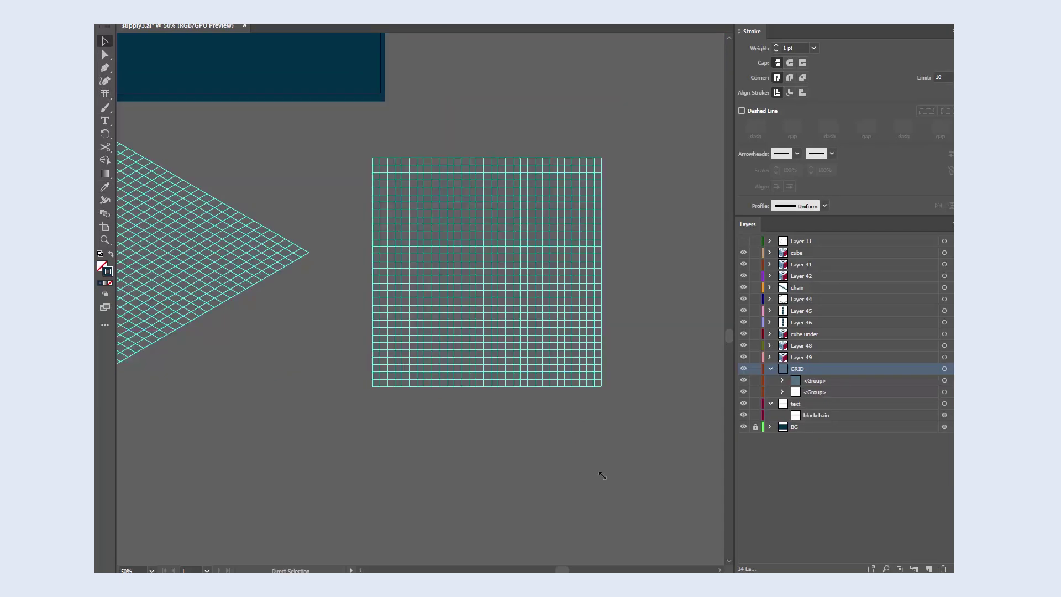
- Draw a rounded link two grid cells wide and four tall on the square grid, and duplicate it downwards into four evenly spaced links
key("ctrl+1")
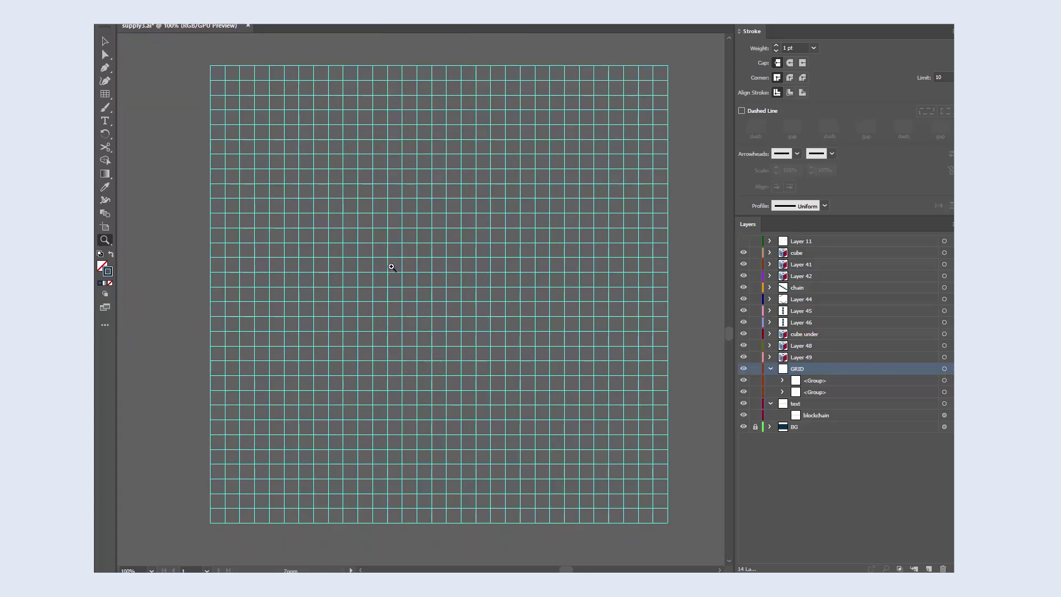
left_click(392, 268)
key("m")
mouse_move(437, 240)
left_mouse_down()
mouse_move(392, 152)
mouse_move(414, 196)
left_mouse_up()
mouse_move(437, 173)
left_mouse_down()
mouse_move(437, 284)
mouse_move(435, 199)
left_mouse_up()
key("ctrl+d")
key("ctrl+d")
- Draw a vertical line with the Pen tool between each pair of neighbouring chain links, and hide the guides
key("p")
left_click(413, 133)
left_click(414, 199)
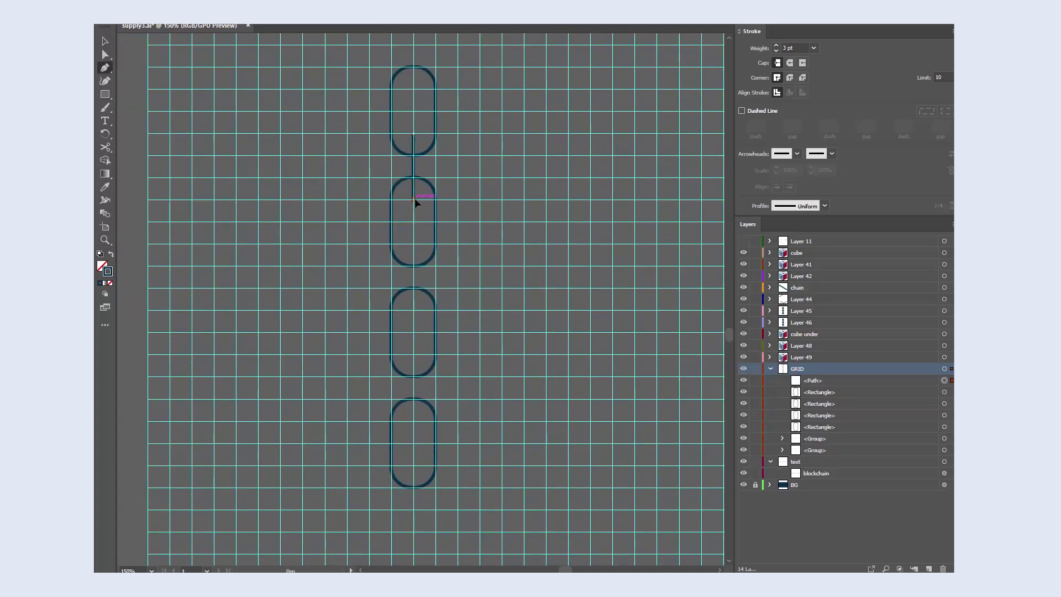
left_click(413, 243)
left_click(413, 310)
left_click(413, 354)
left_click(413, 420)
key("z")
left_click(412, 379, "alt")
left_click(412, 374, "alt")
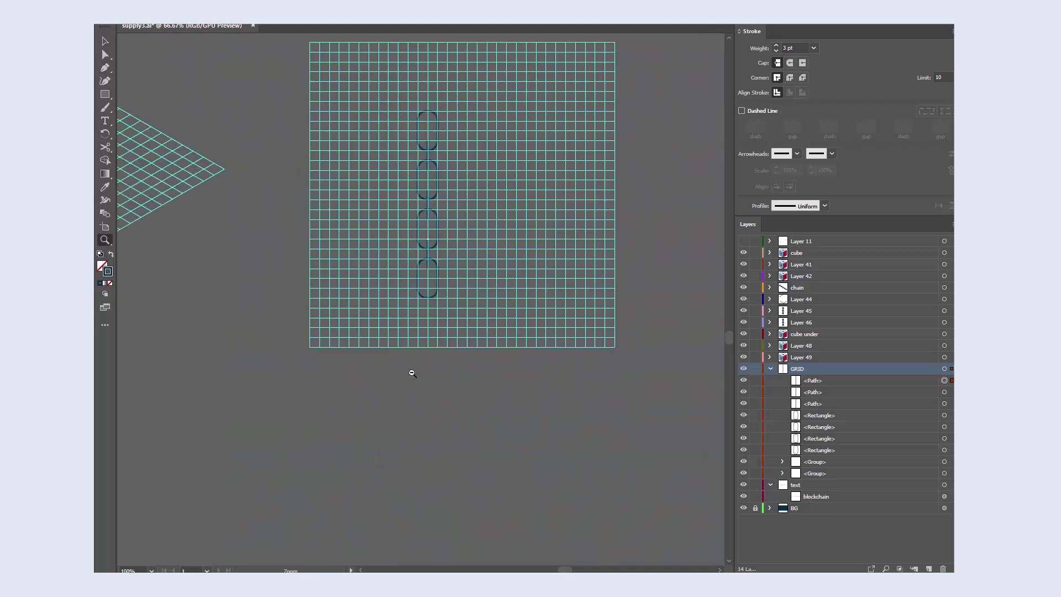
left_click_drag(488, 249, 584, 311)
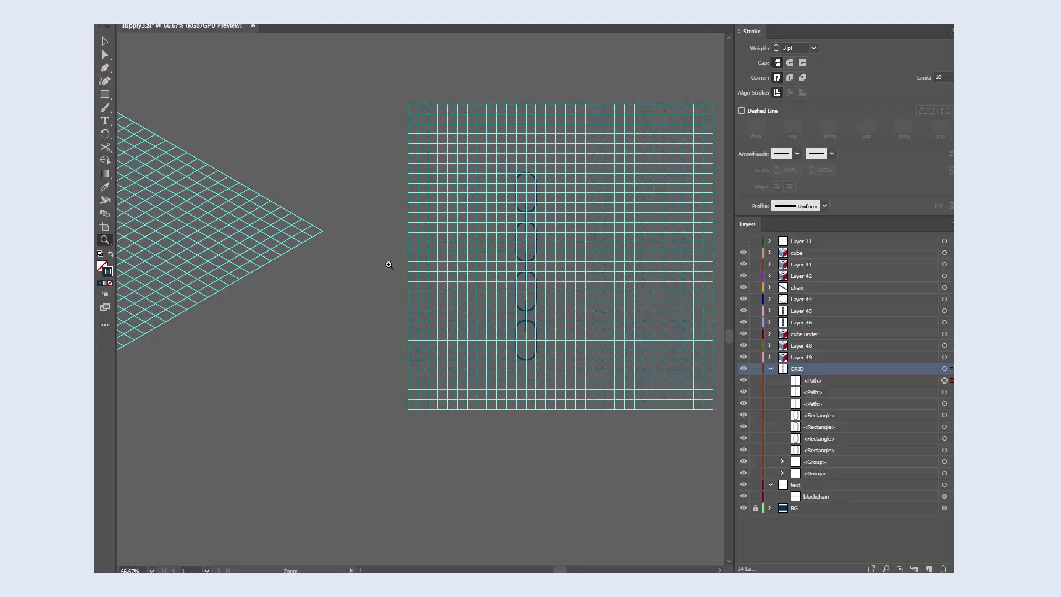
key("ctrl+semicolon")
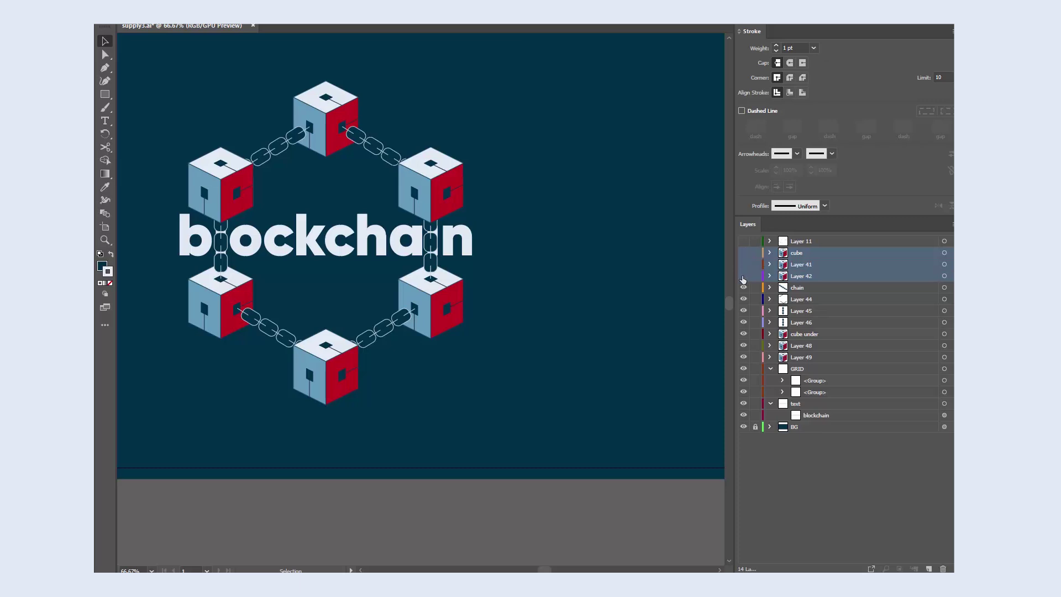
- Toggle the visibility of the cube and cube under layers to examine how they stack with the chains
left_click_drag(743, 353, 744, 365)
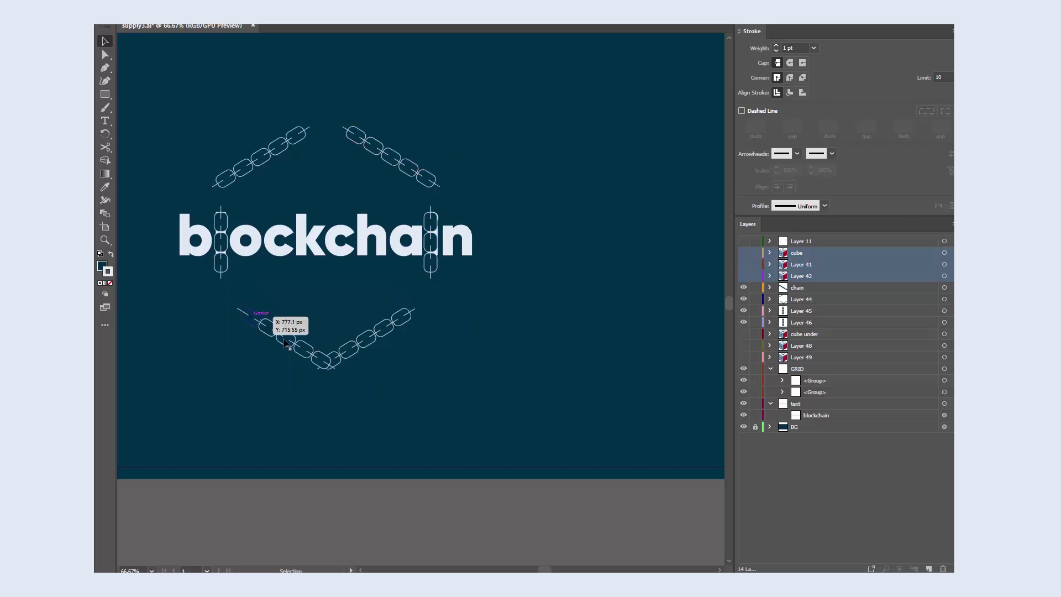
left_click(743, 334)
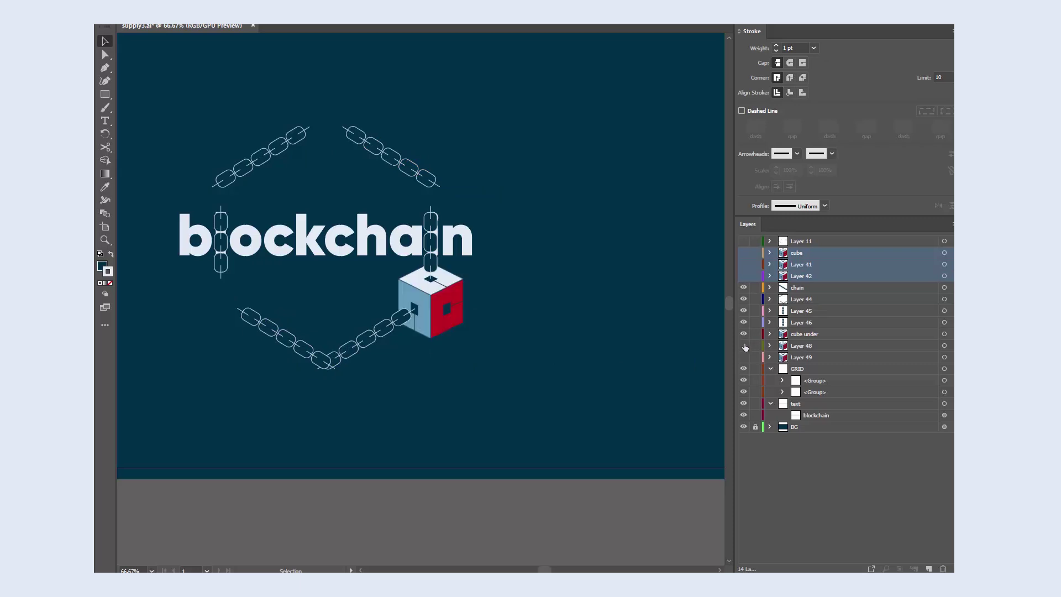
left_click_drag(744, 356, 744, 345)
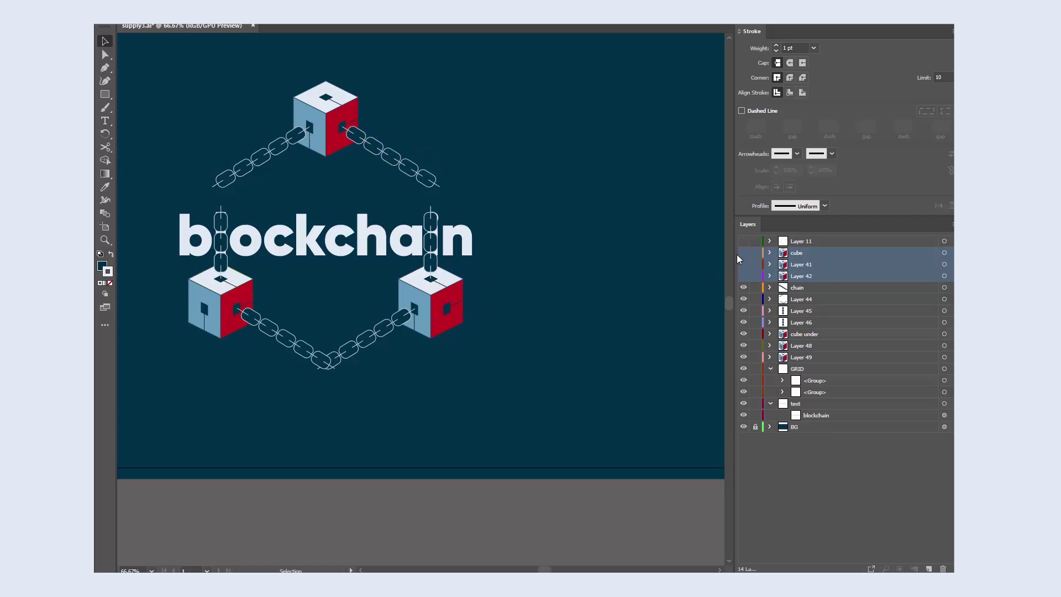
left_click_drag(737, 256, 745, 277)
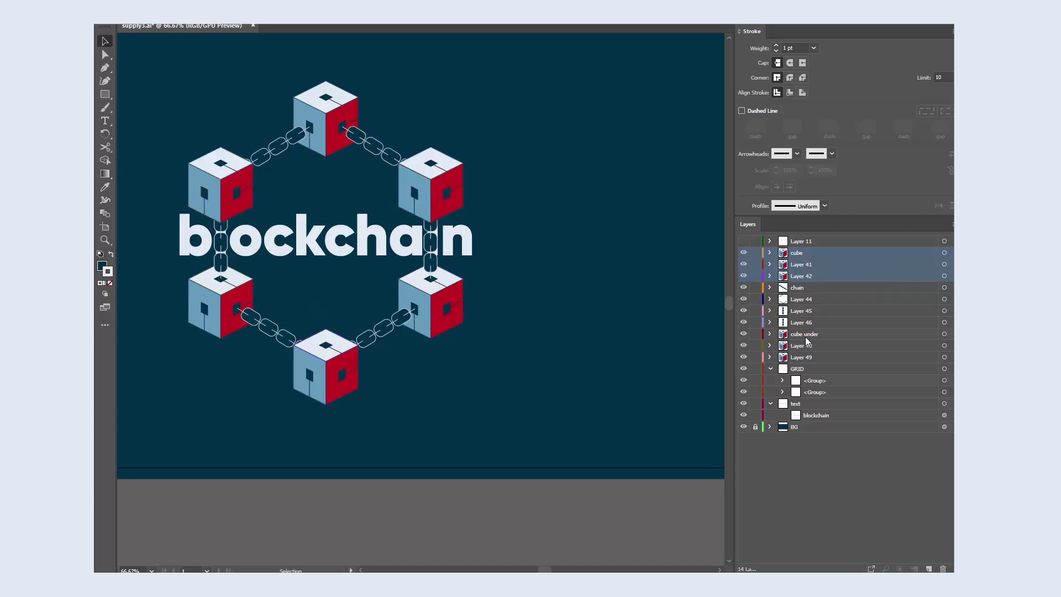
- Try the layers cube, Layer 41 and Layer 42 below the chain layers, and move them back above the chains
left_click_drag(806, 263, 829, 329)
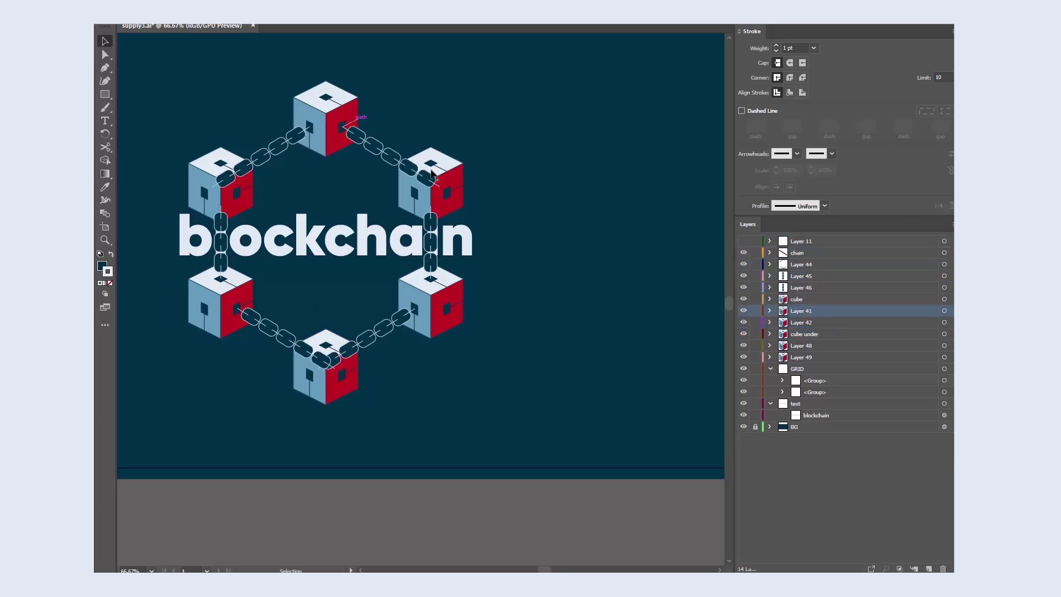
left_click(811, 301)
left_click(813, 322, "shift")
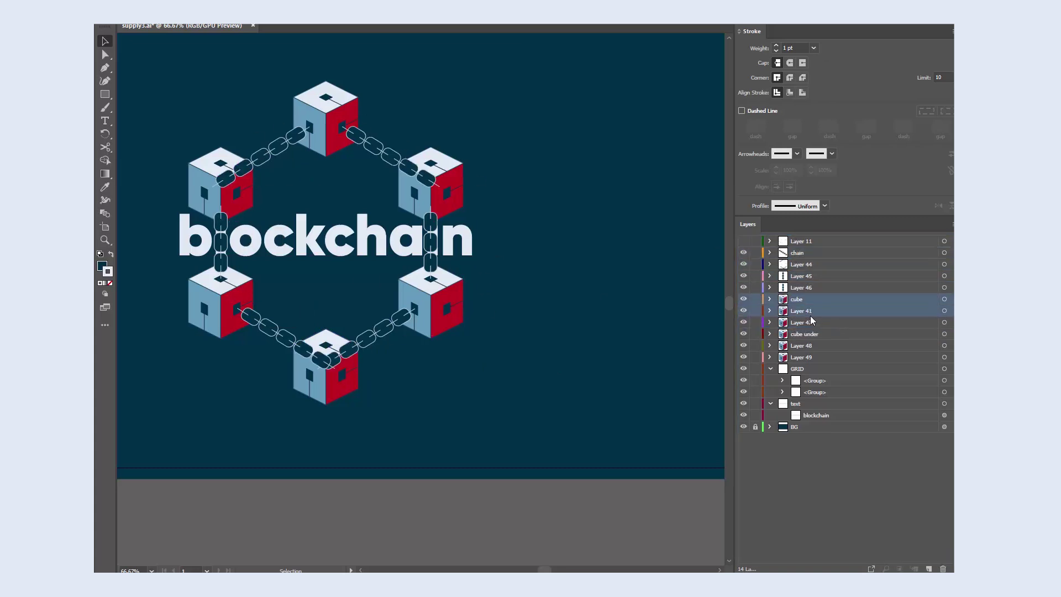
left_click_drag(802, 312, 824, 251)
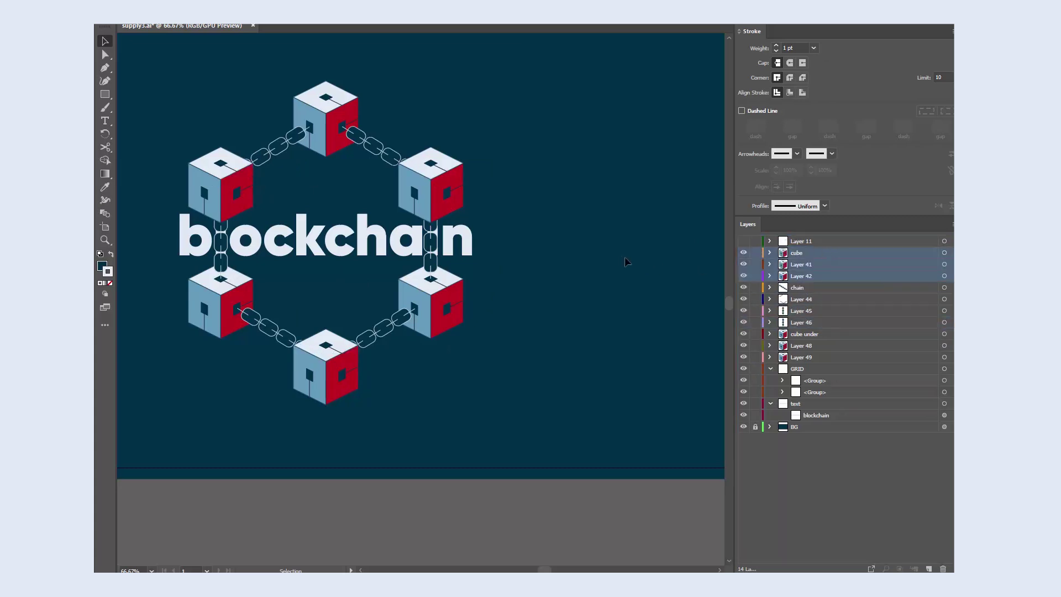
- Collapse the GRID layer and show Layer 11 with the background circuit lines
left_click_drag(572, 368, 666, 384)
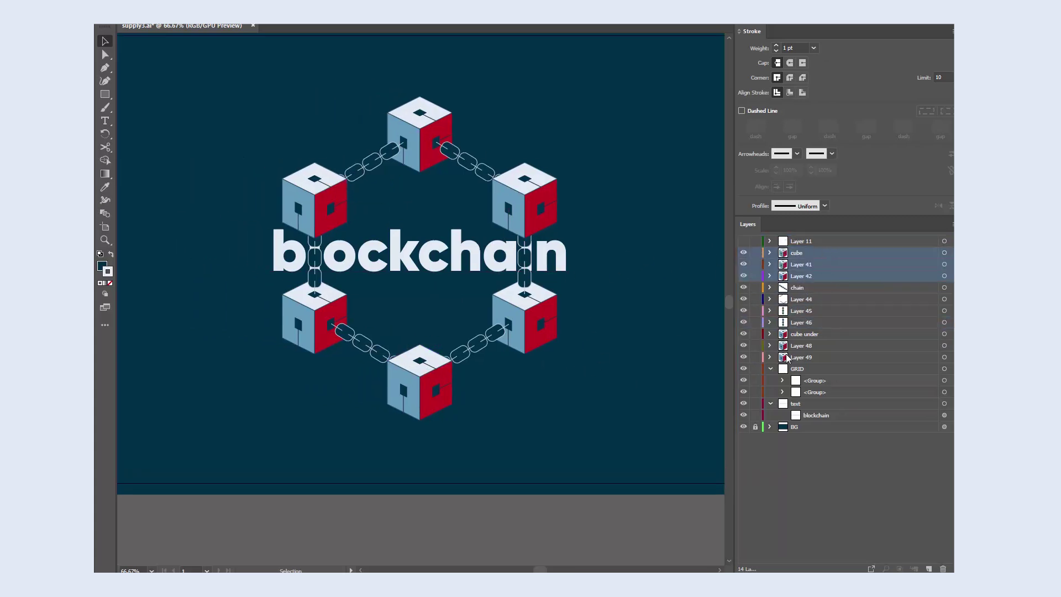
left_click(771, 370)
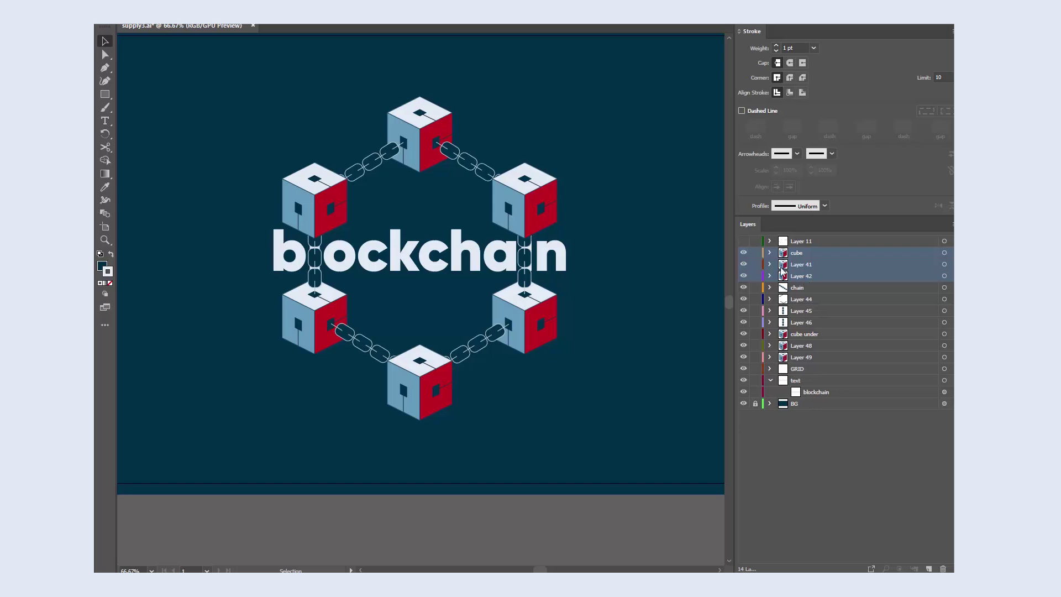
left_click(742, 242)
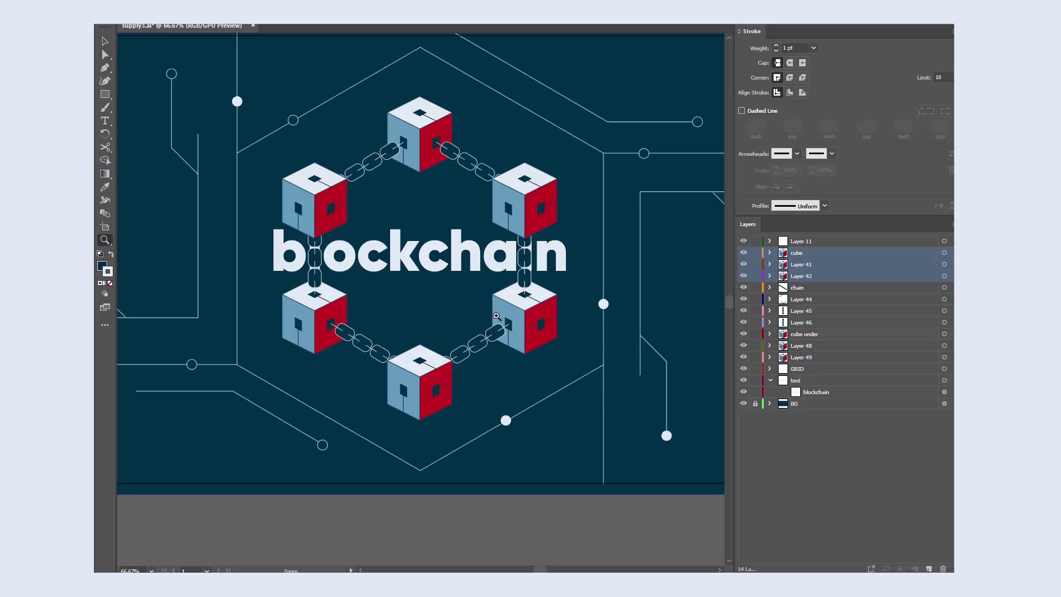
- Beside the hexagon below the artboard, draw a vertical line with a diagonal end and a second straight vertical line
left_click(497, 316, "alt")
left_click_drag(476, 327, 499, 333)
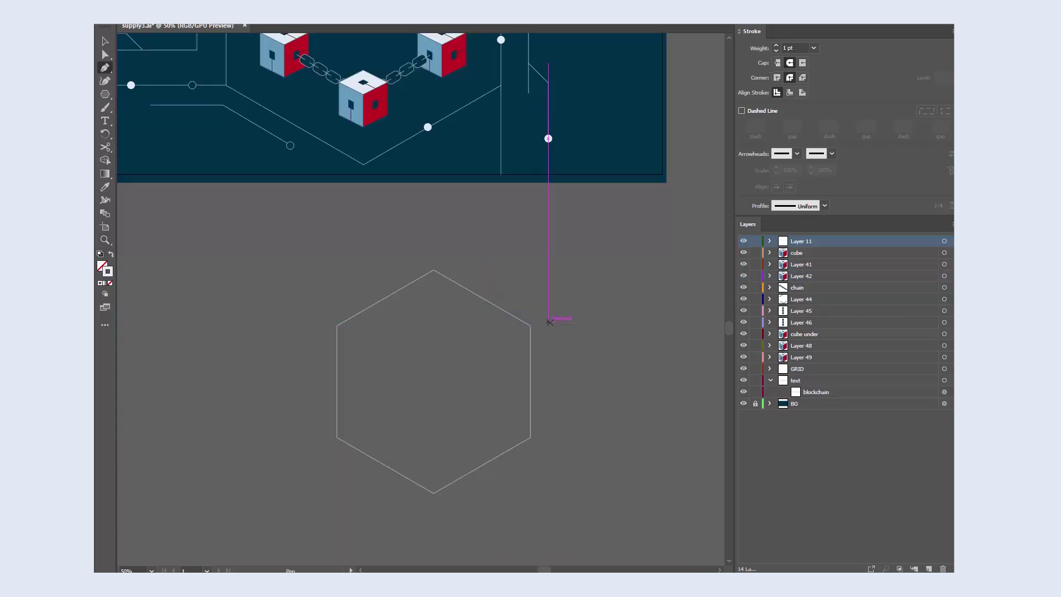
left_click(548, 323)
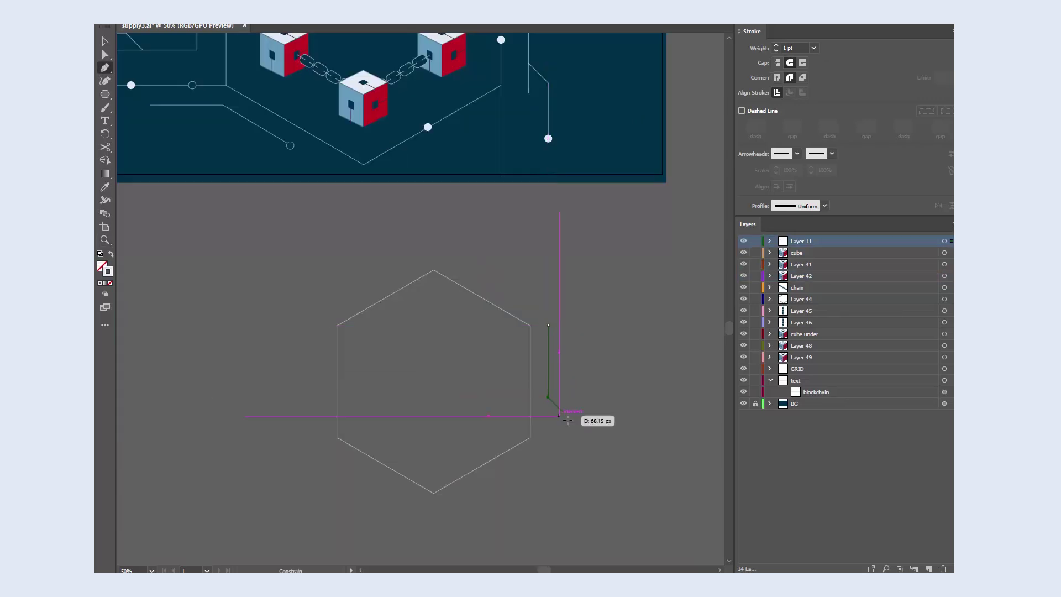
left_click(548, 395)
scroll(569, 387, "down", 1)
left_click(561, 336)
left_click(561, 268)
key("v")
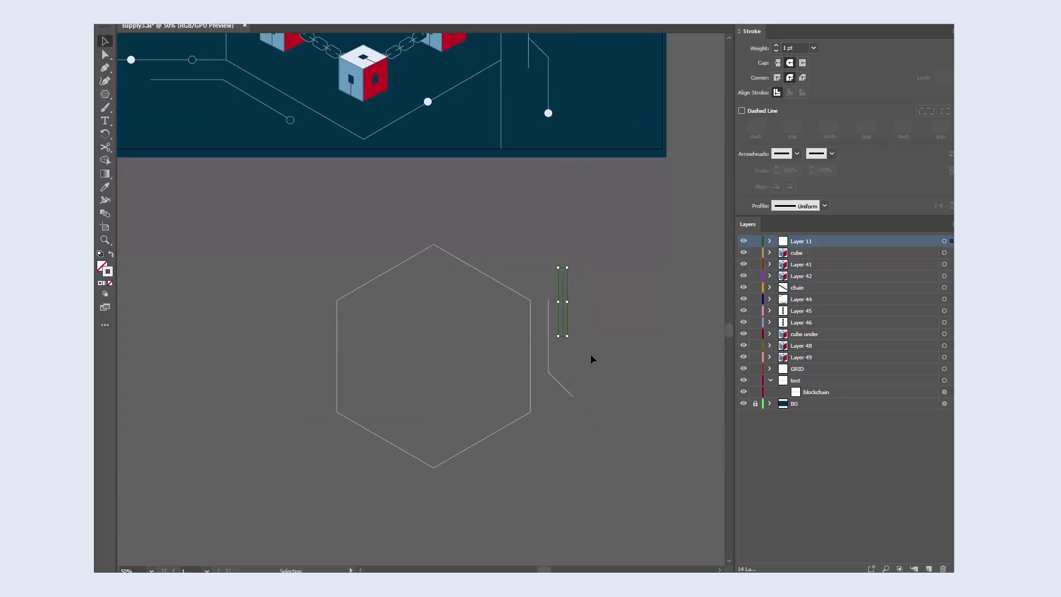
- Add a near-white circle at the end of the bent line and a dark-filled, light-outlined circle at the end of the straight line
mouse_move(601, 389)
left_mouse_down()
mouse_move(599, 353)
mouse_move(573, 368)
mouse_move(560, 308)
left_mouse_up()
key("l")
left_click(111, 254)
key("v")
key("i")
left_click_drag(398, 131, 408, 328)
left_click(430, 202)
key("v")
left_click(612, 509)
left_click_drag(612, 509, 599, 351)
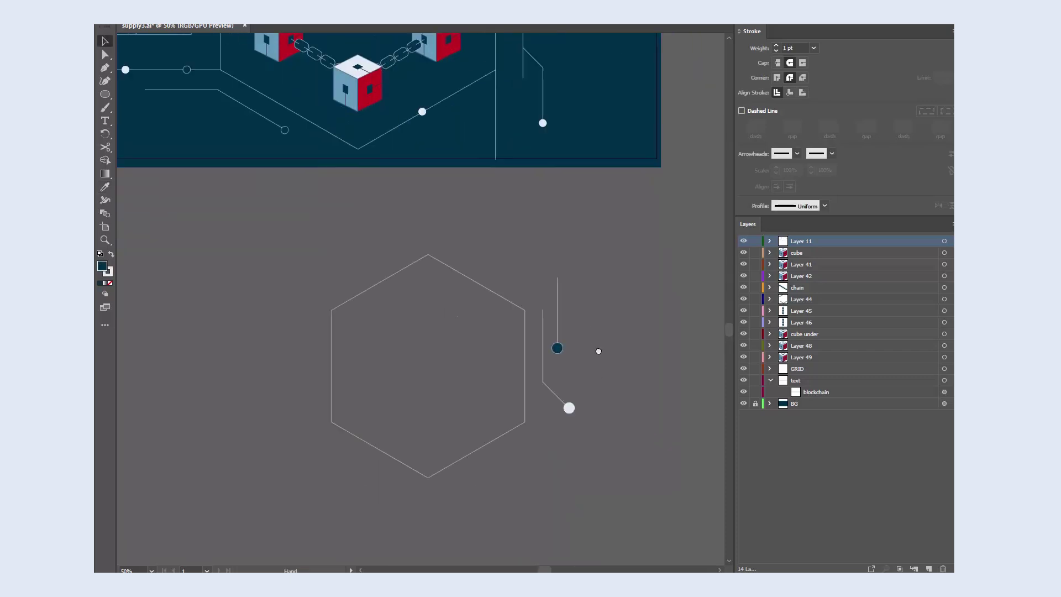
- Select the circuit line groups beside the blockchain graphic on the artboard to examine them
key("ctrl+minus")
key("a")
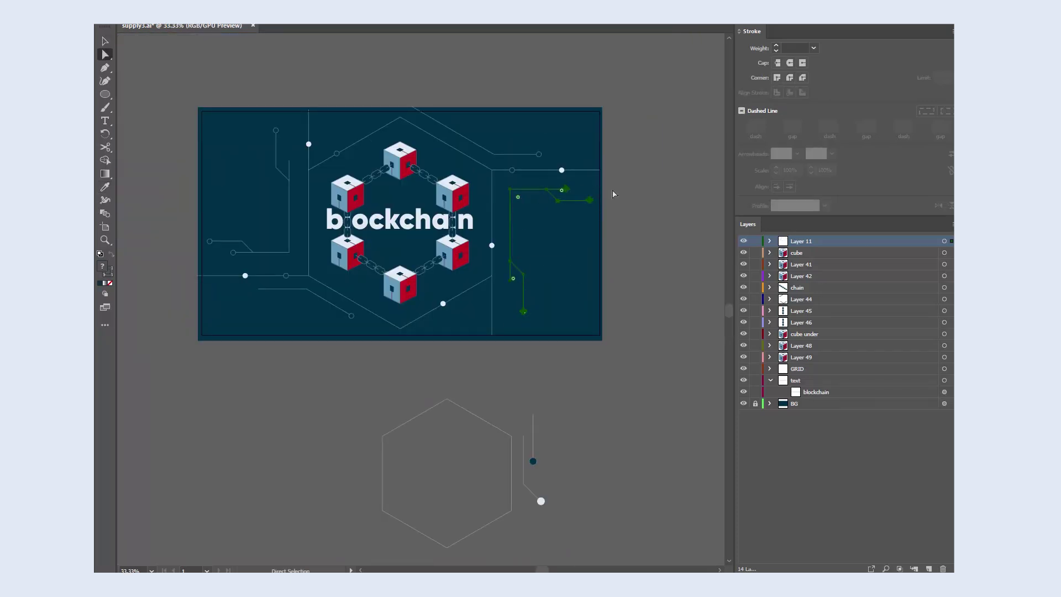
left_click_drag(205, 118, 297, 259)
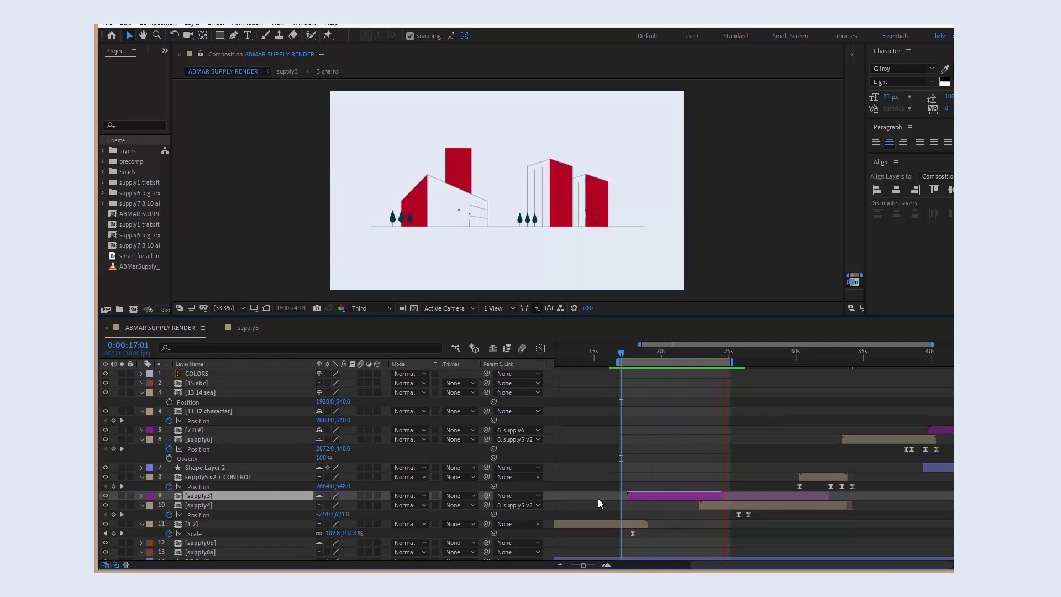
- In After Effects, open the supply3 composition, reveal its layers' keyframes and scrub through the blockchain text's reveal and scale animation
double_click(598, 498)
key("u")
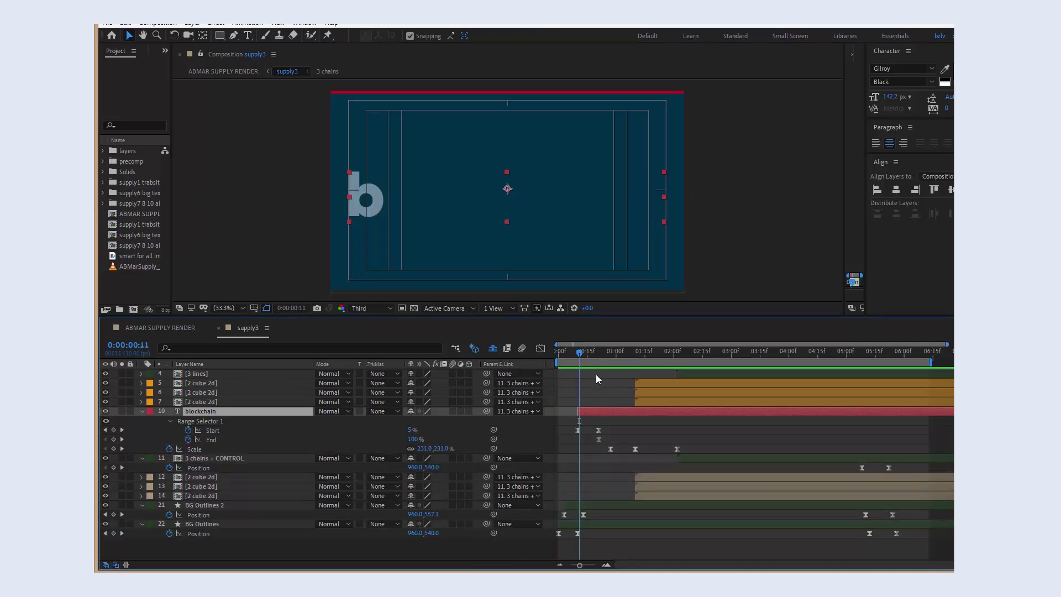
left_click_drag(582, 358, 614, 378)
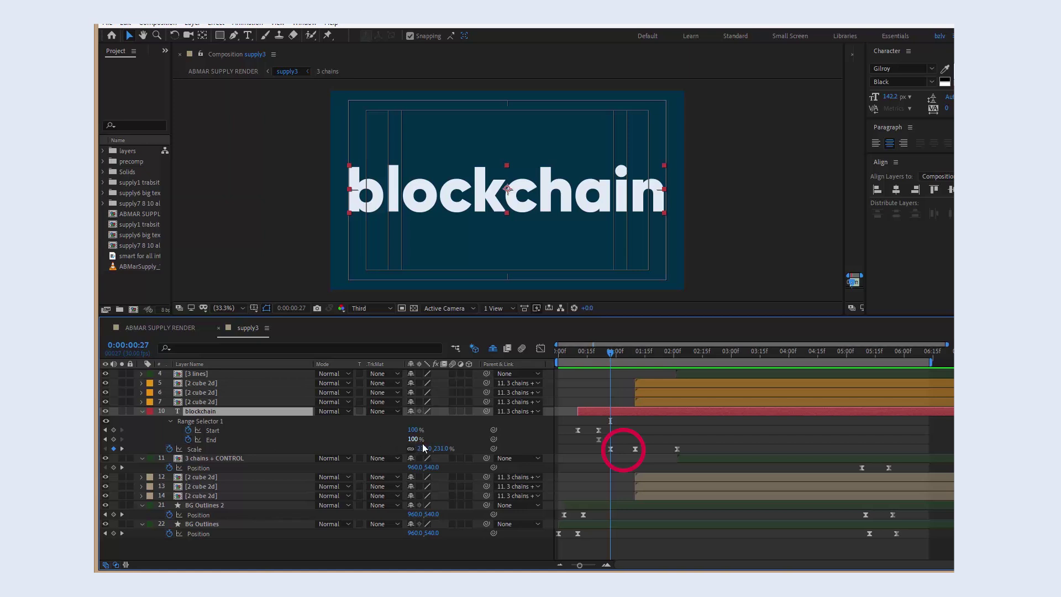
left_click_drag(610, 356, 661, 381)
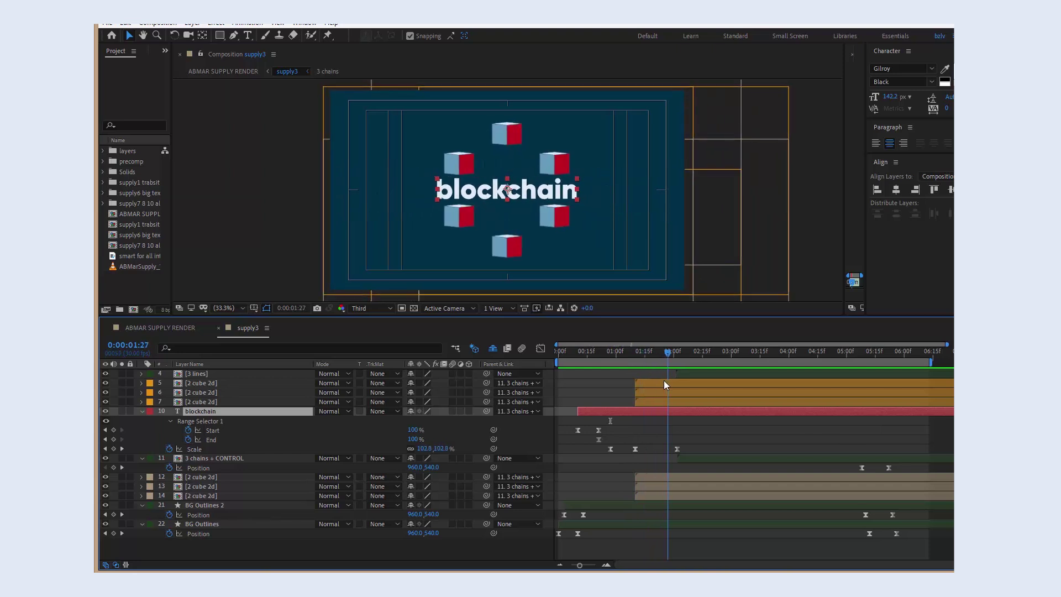
- Select the six 2 cube 2d layers and add Position keyframes to them at 0:00:02:02
left_click(646, 383)
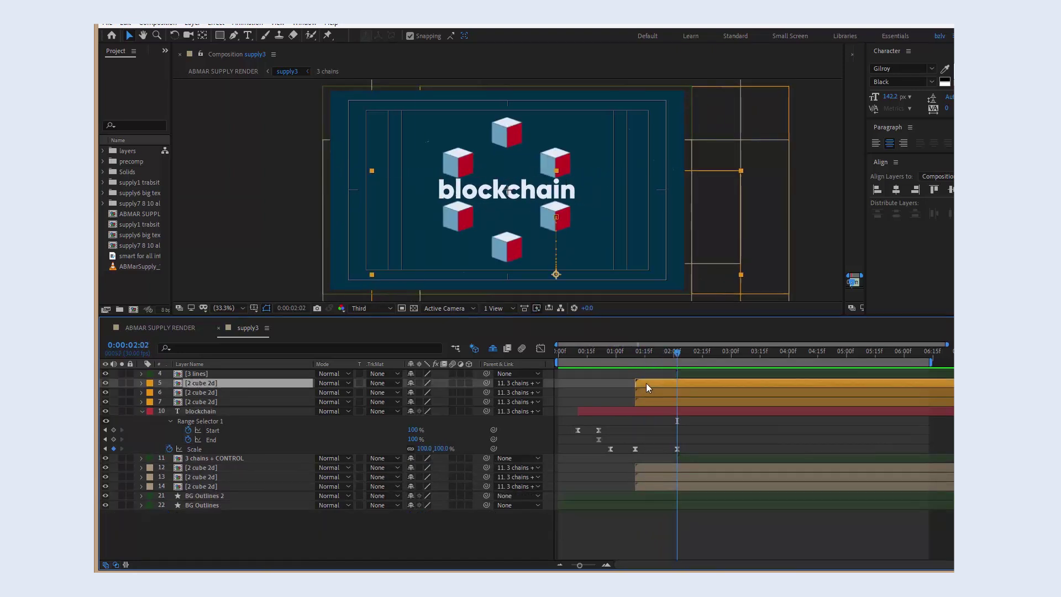
left_click(657, 392, "ctrl")
left_click(671, 401, "ctrl")
left_click(677, 467, "ctrl")
left_click(660, 477, "ctrl")
left_click(648, 487, "ctrl")
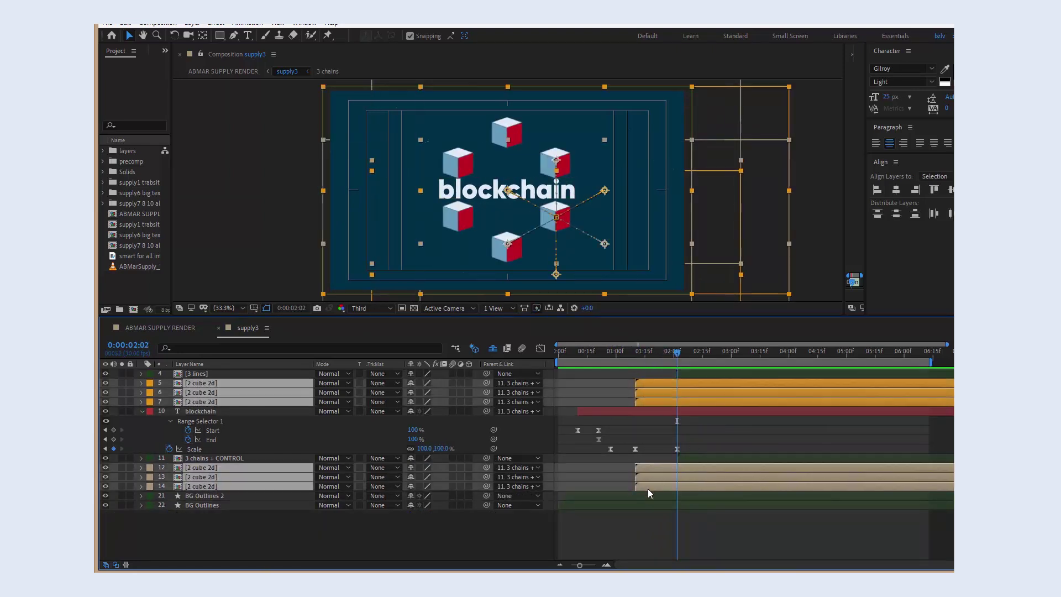
key("p")
left_click_drag(674, 353, 675, 383)
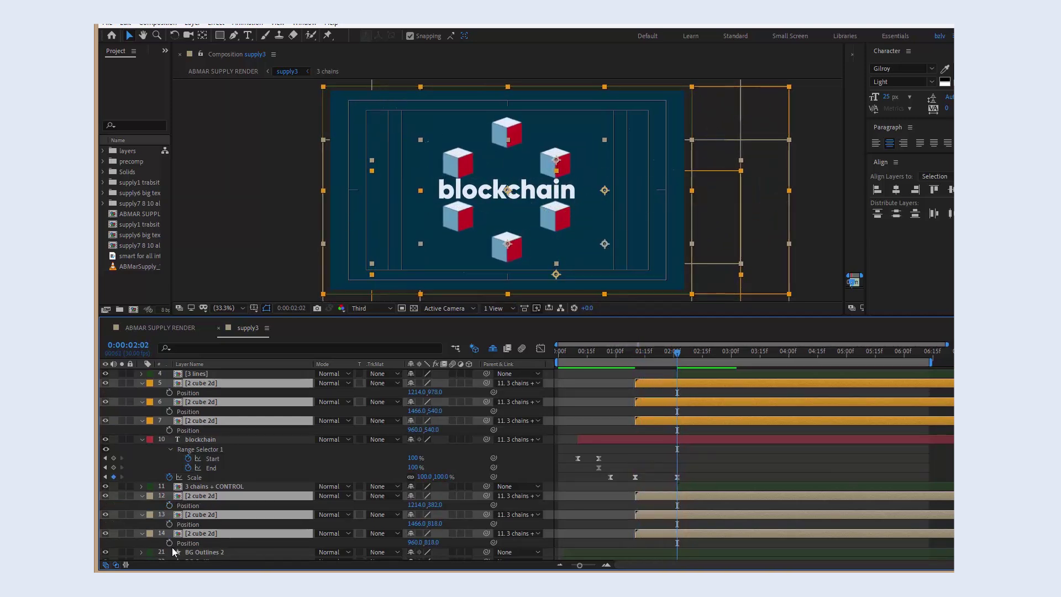
- At 0:00:01:23, move the layer 5 cube vertically to the centre of the blockchain text, to about Y 683
left_click(658, 354)
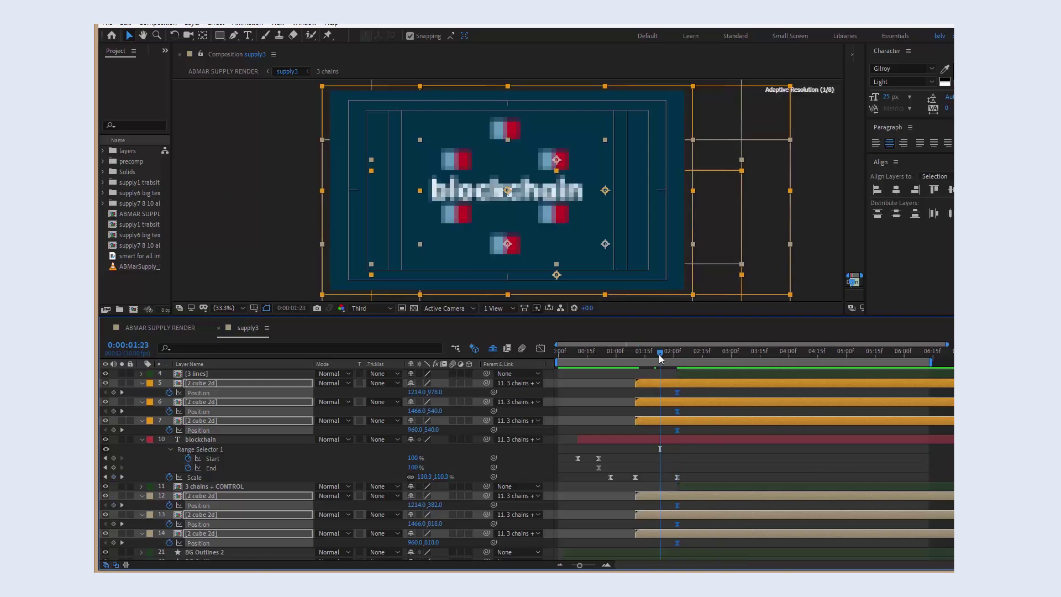
left_click(613, 397)
left_click(647, 382)
key("shift+Up")
key("shift+Up")
key("shift+Up")
key("shift+Up")
key("shift+Up")
key("shift+Up")
key("shift+Up")
key("shift+Up")
key("shift+Up")
key("shift+Up")
key("shift+Up")
key("shift+Up")
key("shift+Up")
key("shift+Up")
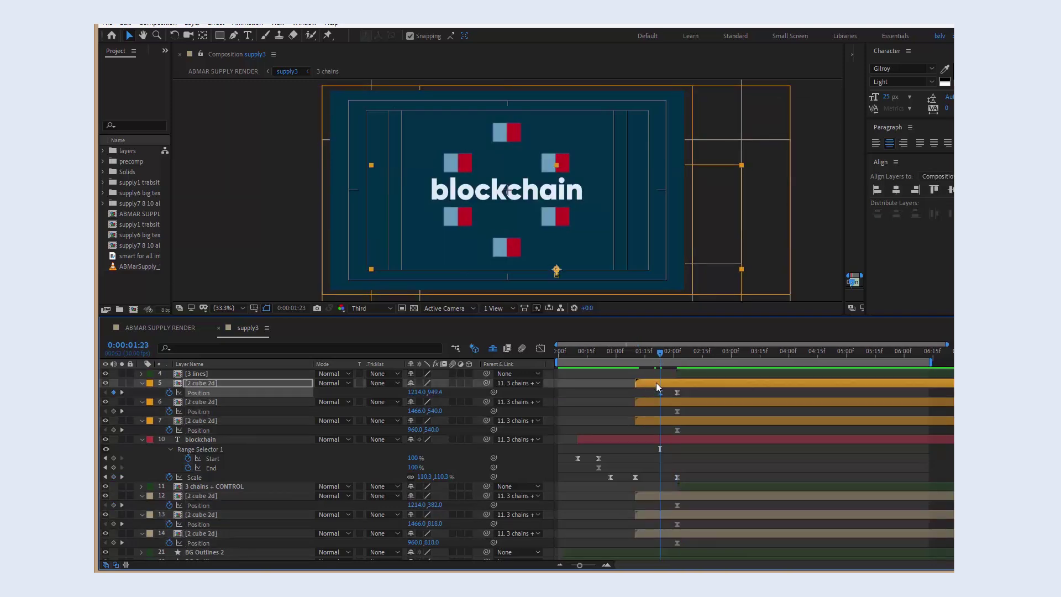
key("shift+Up")
key("shift+Up")
key("shift+Up")
key("shift+Up")
key("shift+Up")
key("shift+Up")
key("shift+Up")
key("shift+Up")
key("shift+Up")
key("shift+Up")
key("shift+Up")
key("shift+Up")
key("shift+Up")
key("shift+Up")
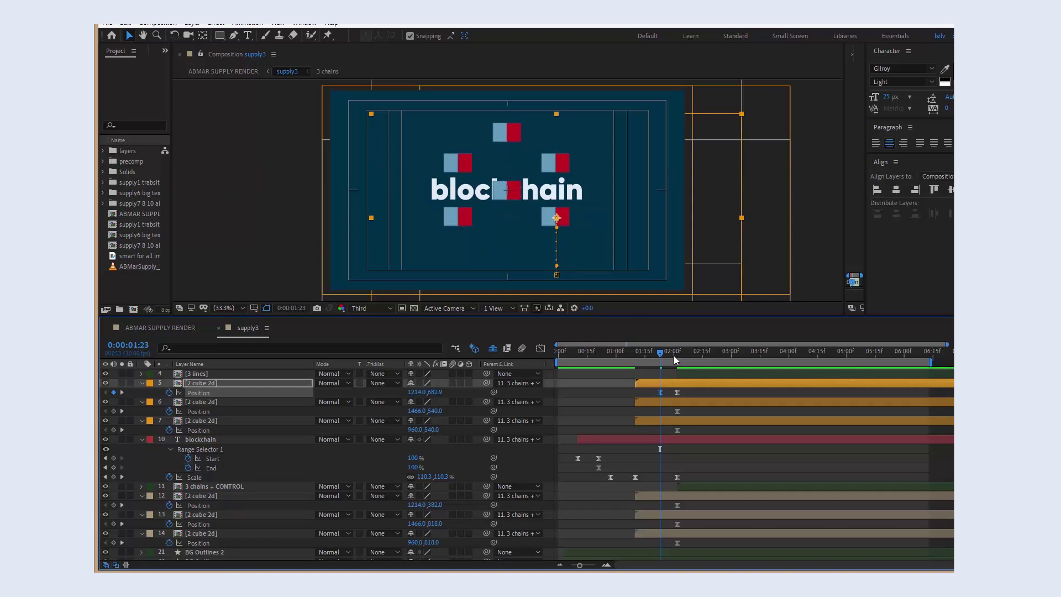
- Move the layer 6 cube onto the centred cube at 0:00:01:23, to a position of about 1211, 683
left_click(683, 403)
key("shift+Left")
key("shift+Left")
key("shift+Left")
key("shift+Left")
key("shift+Left")
key("shift+Left")
key("shift+Left")
key("shift+Left")
key("shift+Left")
key("Right")
key("shift+Down")
key("shift+Down")
key("shift+Down")
key("shift+Down")
key("shift+Down")
- Shift the cubes on layers 7, 12, 13 and 14 to the centre of the text at 0:00:01:23
left_click(683, 423)
key("ctrl+v")
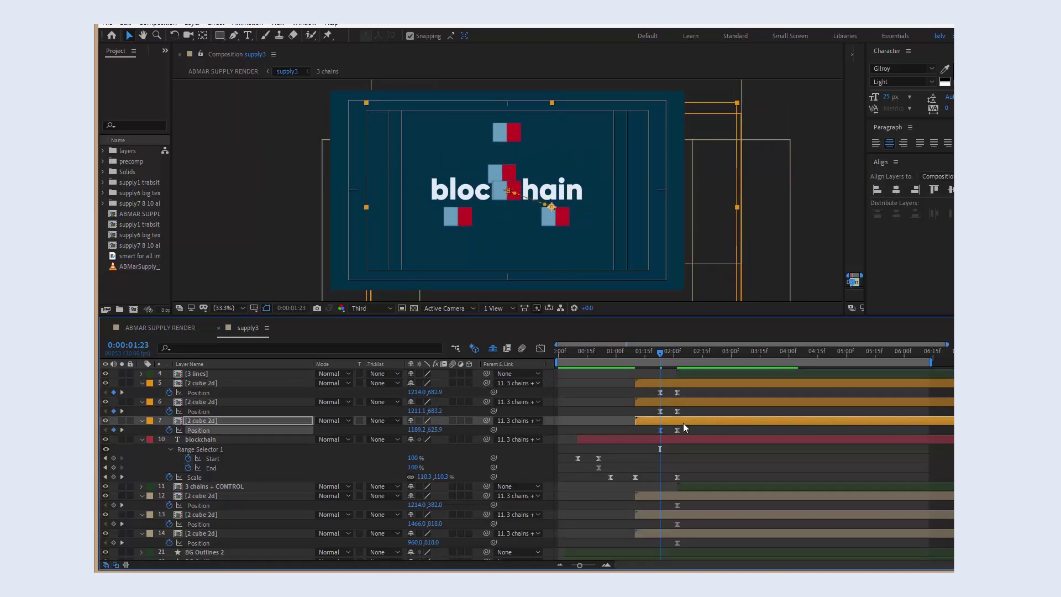
left_click(703, 495)
key("ctrl+v")
left_click(691, 514)
key("ctrl+v")
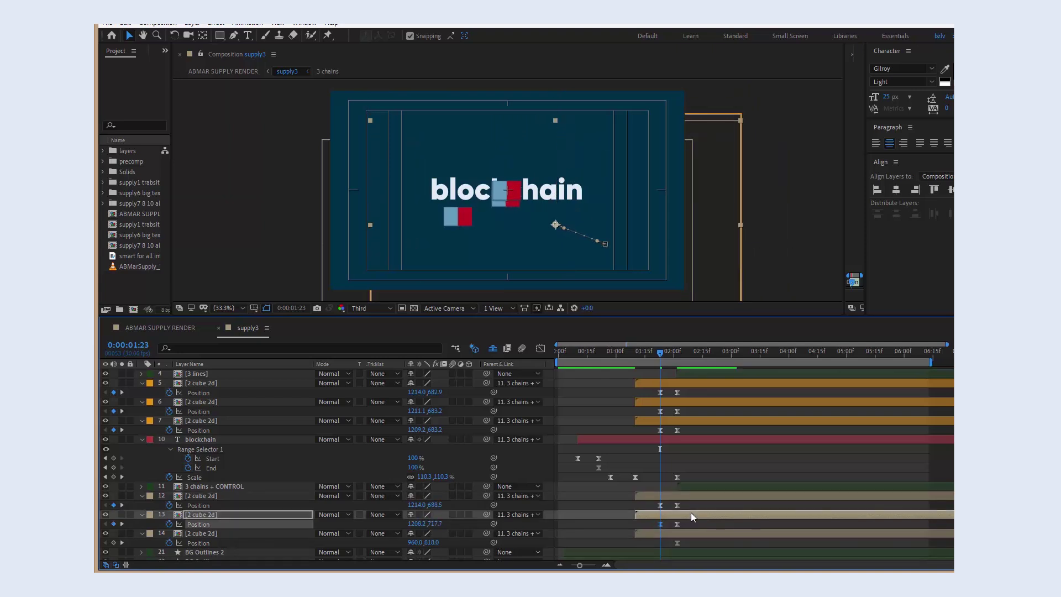
left_click(708, 534)
key("ctrl+v")
- Move the six cubes' centred Position keyframes to the start of their layers and preview the animation
left_click_drag(653, 392, 666, 433)
left_click_drag(679, 317, 680, 297)
left_click_drag(653, 482, 635, 524)
left_click(631, 335)
key("space")
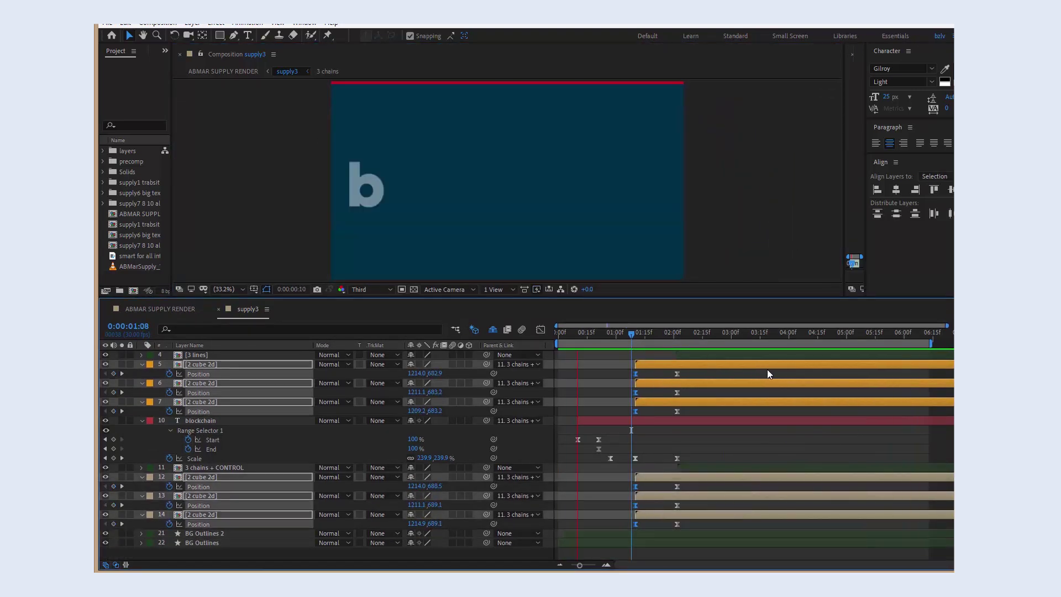
key("space")
- Select the cubes' ending Position keyframes, check their speed curves in the Graph Editor and preview the animation
left_click_drag(698, 372, 670, 431)
left_click_drag(695, 480, 669, 527)
left_click(541, 330)
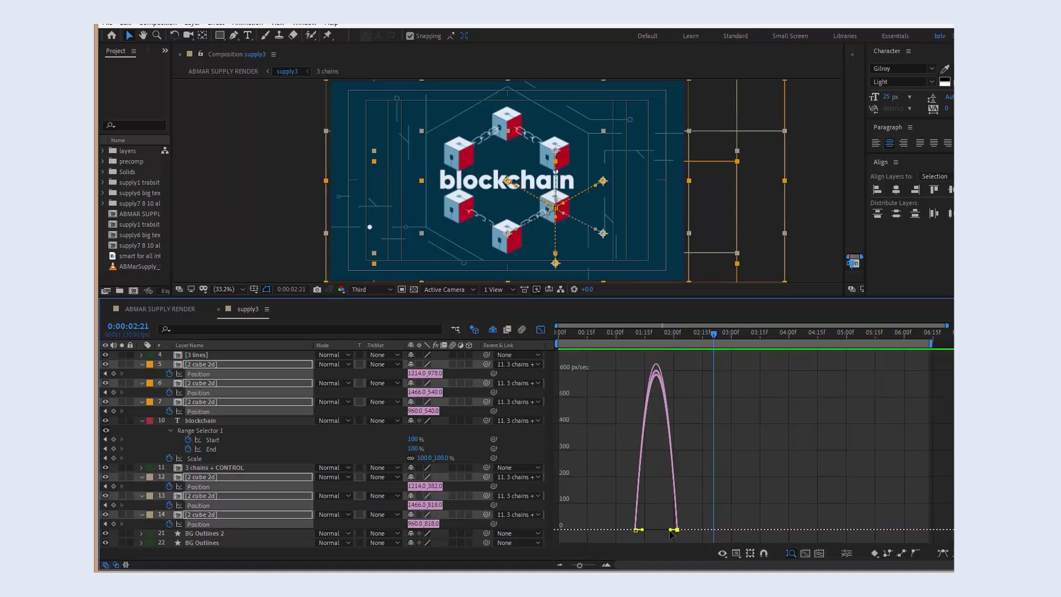
left_click(541, 329)
key("space")
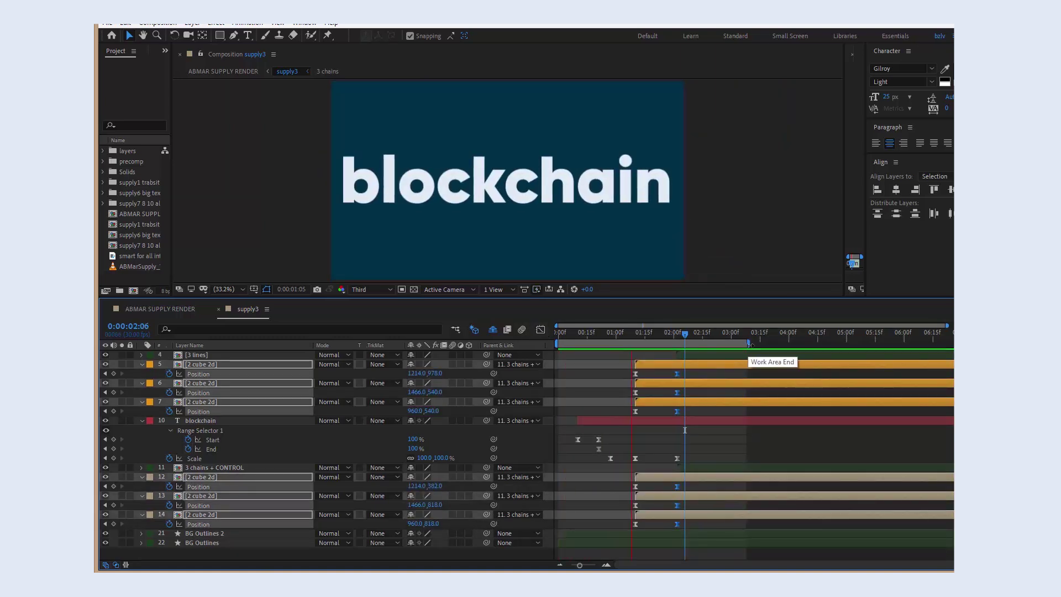
- Open the 2 cube 2d composition from supply3 and reveal the cube Outlines layer's Scale keyframes
left_click(625, 367)
double_click(648, 363)
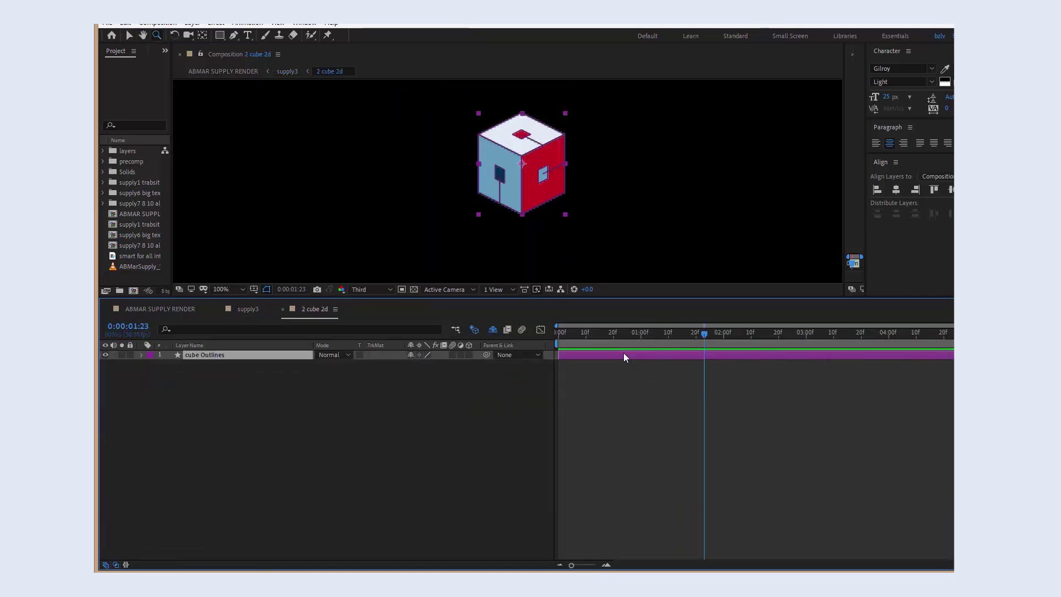
key("u")
left_click_drag(612, 341, 621, 376)
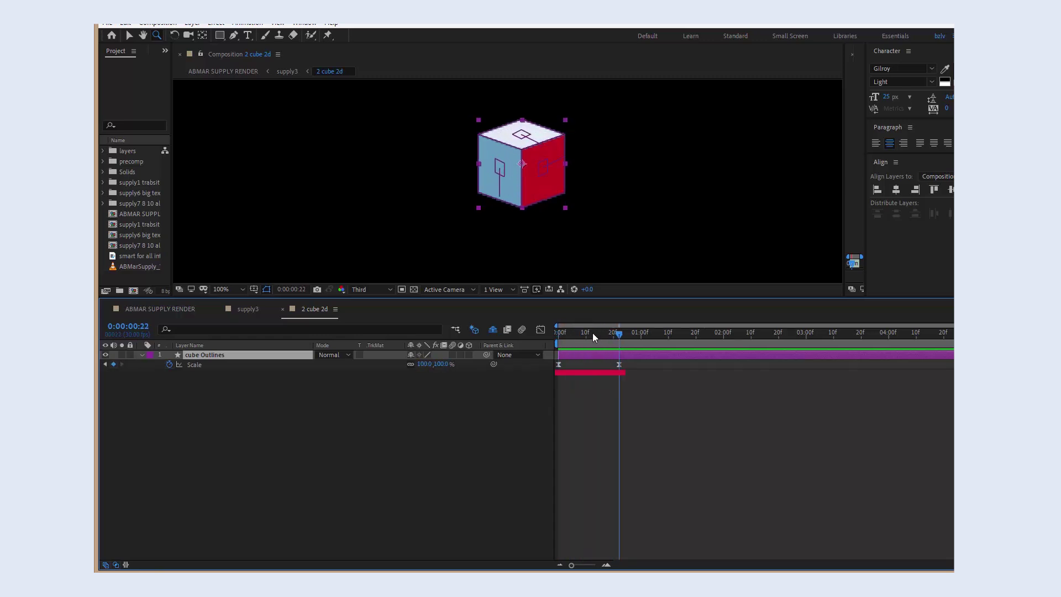
- Preview how the cubes grow and spread out in supply3, and return to the 2 cube 2d composition
left_click(251, 311)
left_click(638, 333)
key("=")
key("=")
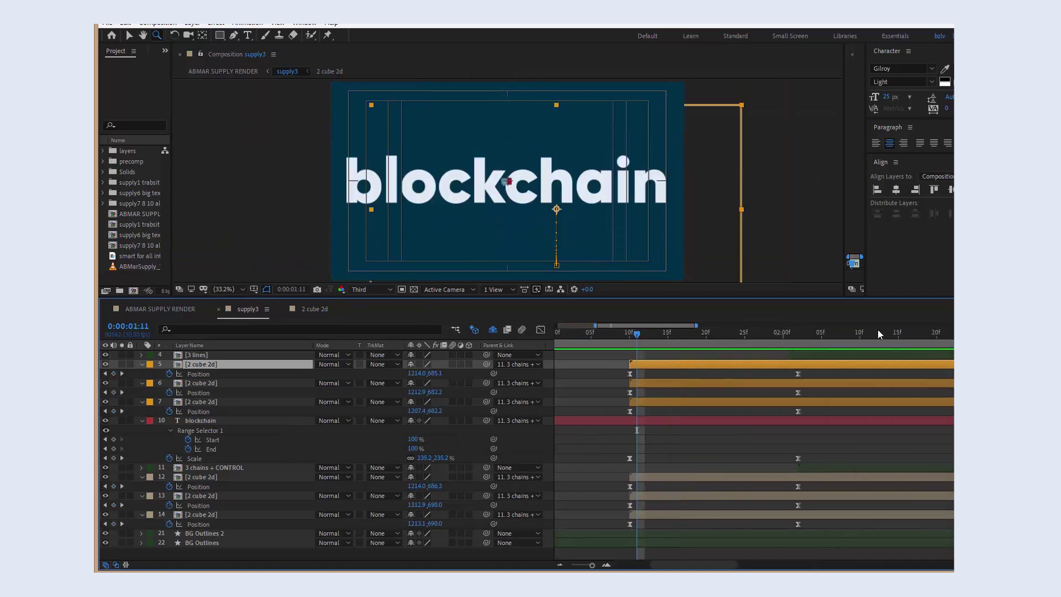
key("j")
key("space")
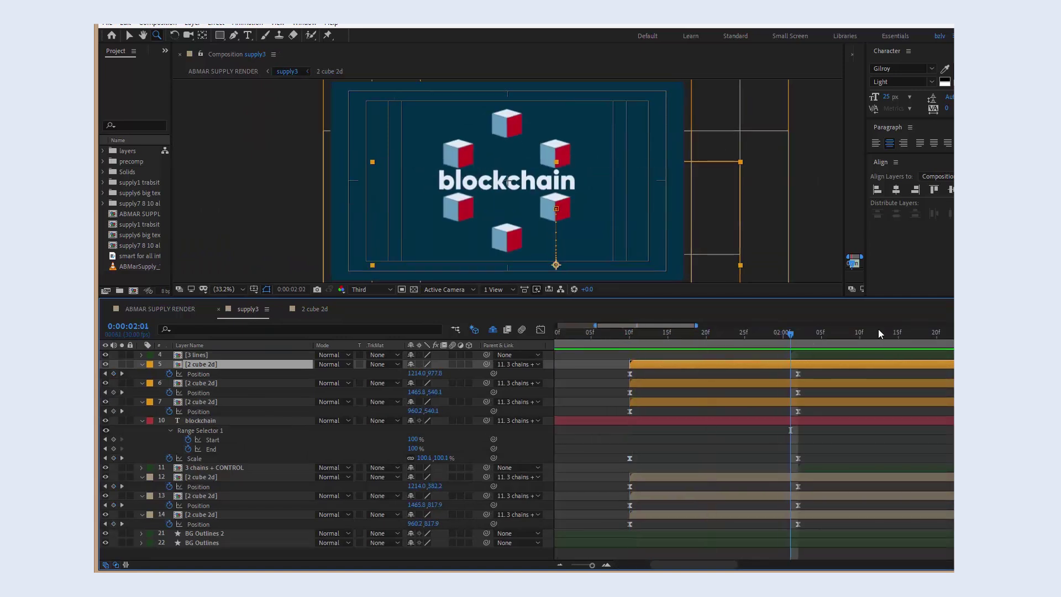
left_click(310, 309)
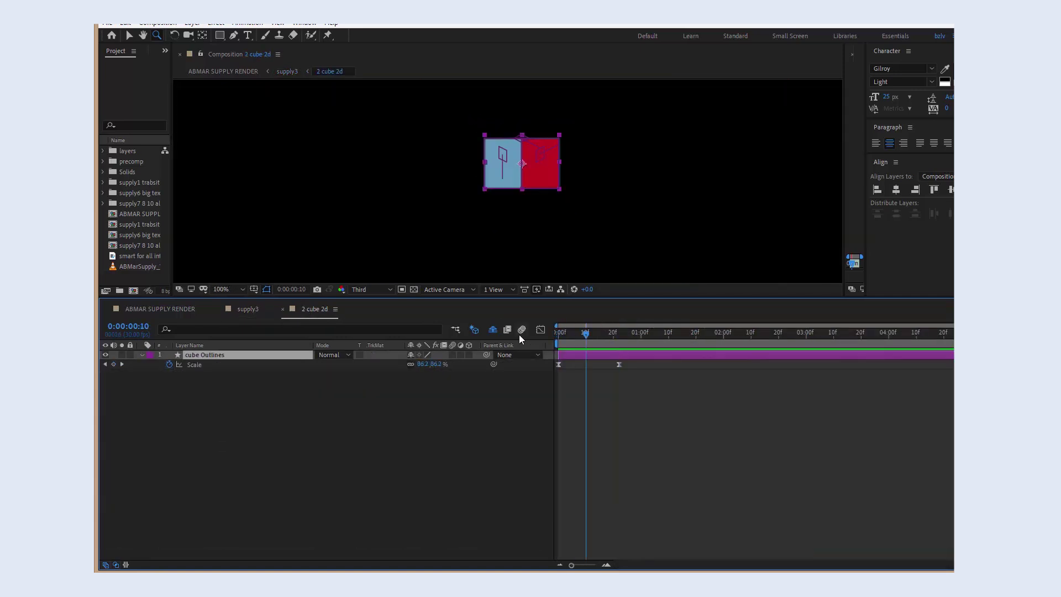
- Keyframe the TOP square's fill colour every two frames, sampling the cube's light blue at 0:00:01:10 and red at 0:00:01:12
key("k")
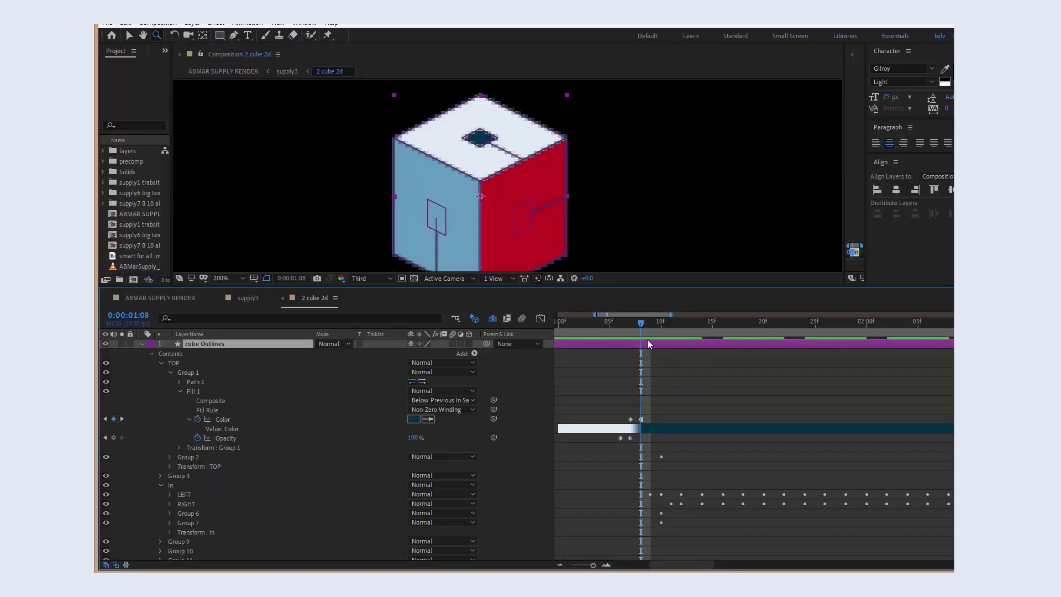
key("Page_Down")
key("Page_Down")
left_click(429, 419)
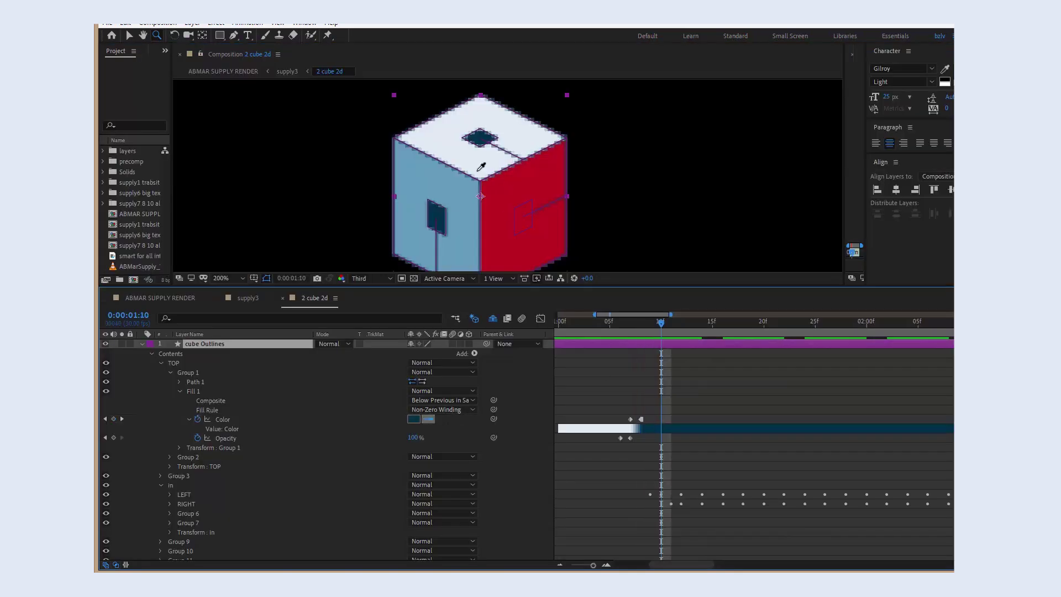
left_click(462, 184)
key("Page_Down")
key("Page_Down")
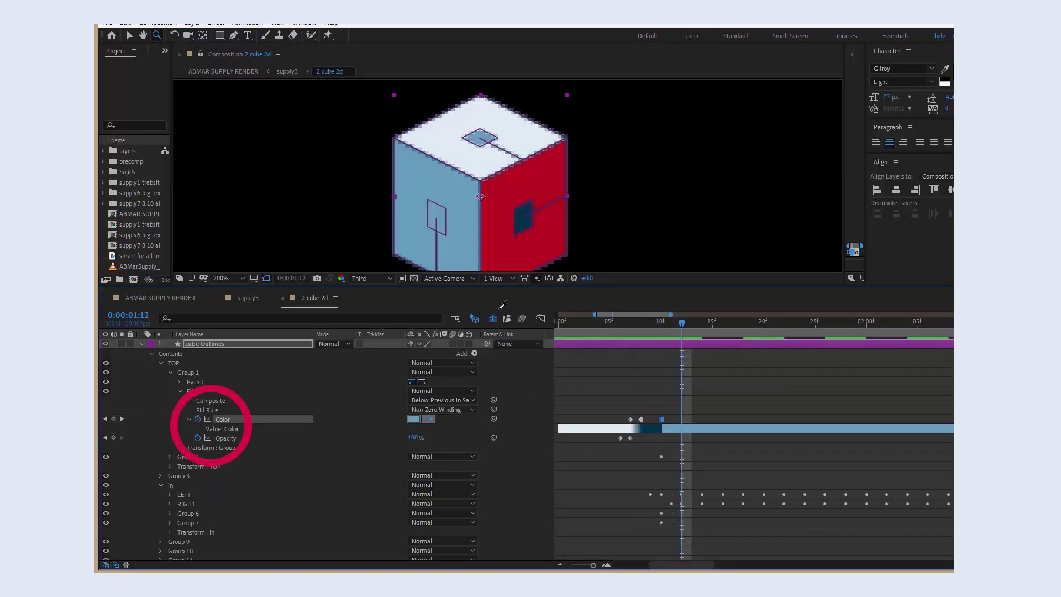
left_click(500, 211)
key("Page_Down")
key("Page_Down")
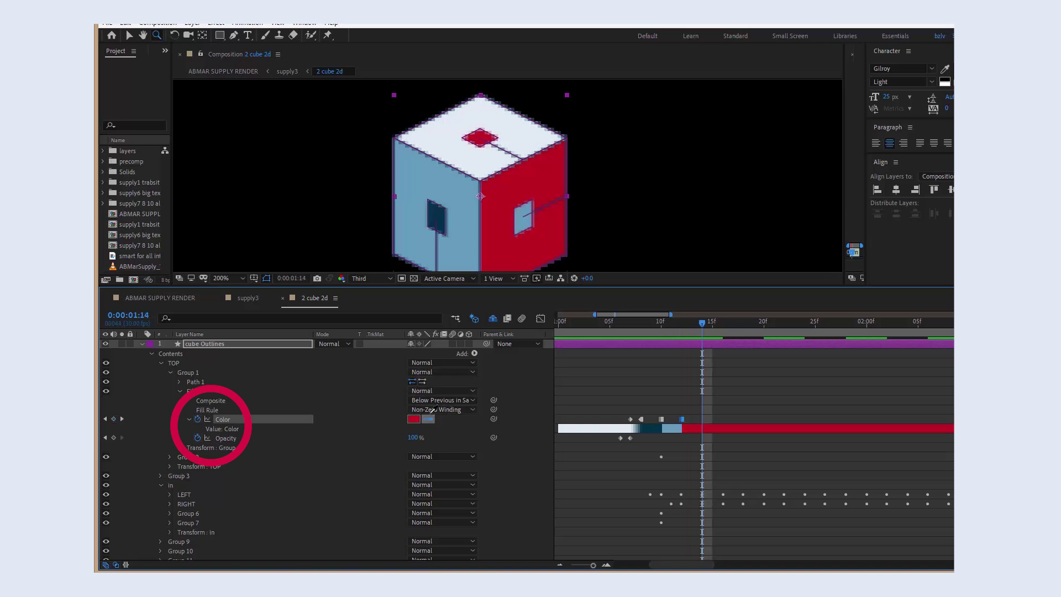
- Continue the TOP fill's Color keyframes with sampled dark blue at 0:00:01:14, light blue at 0:00:01:16 and red at 0:00:01:18
left_click(435, 212)
key("Page_Down")
key("Page_Down")
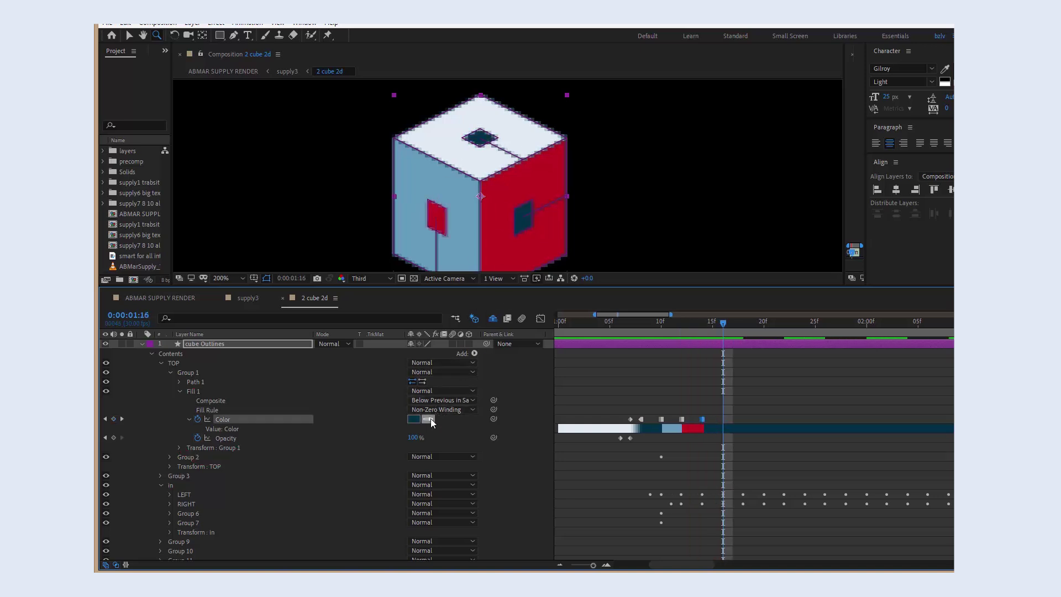
left_click(430, 419)
left_click(459, 250)
key("Page_Down")
key("Page_Down")
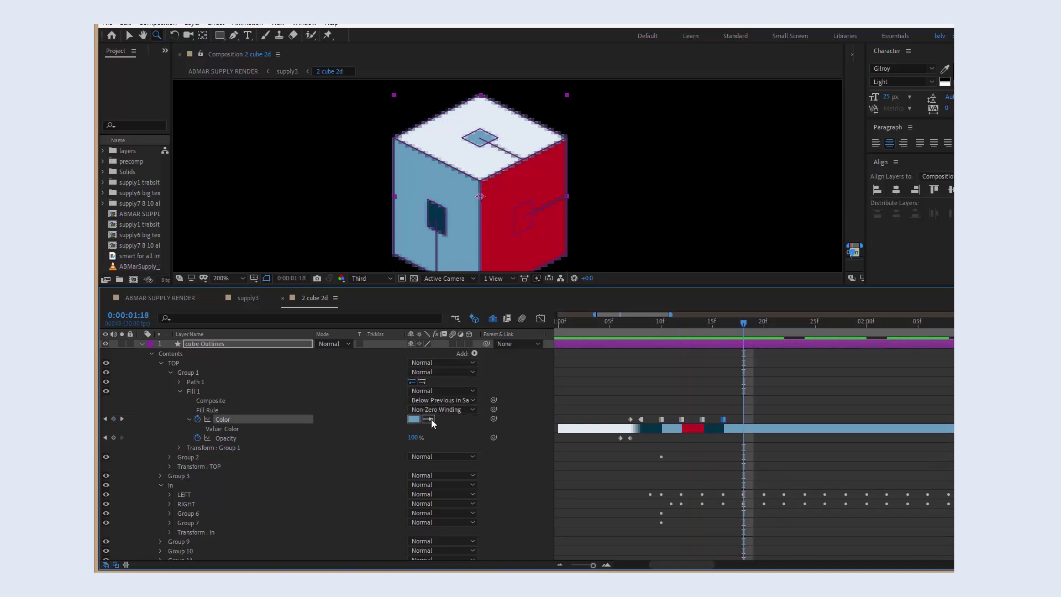
left_click(431, 419)
left_click(500, 234)
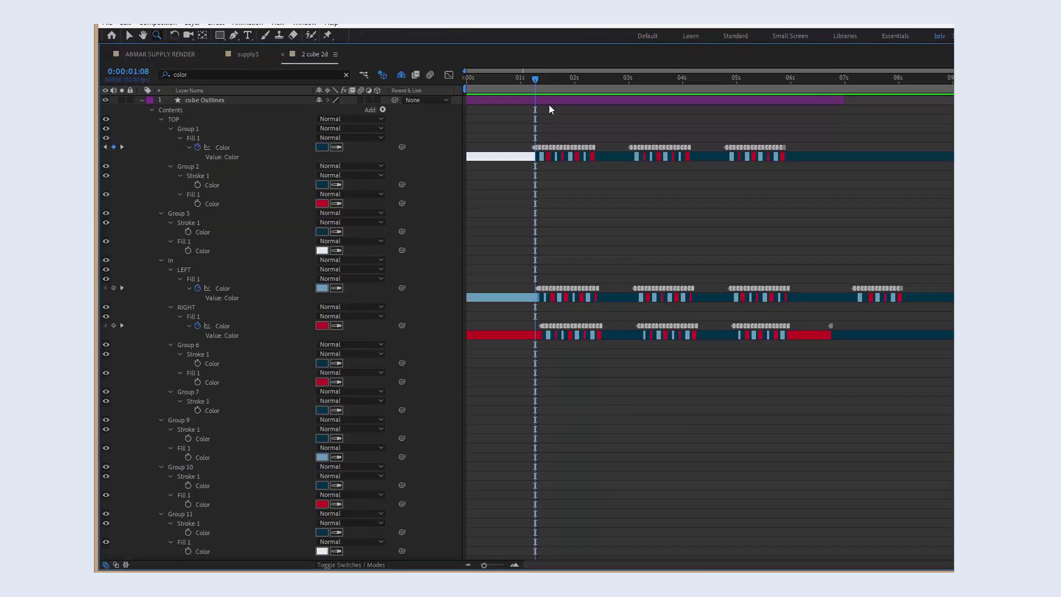
- Examine the Color keyframes of the TOP, LEFT and RIGHT fills and preview the blinking squares on the cube
key("Page_Down")
key("Page_Down")
key("Page_Down")
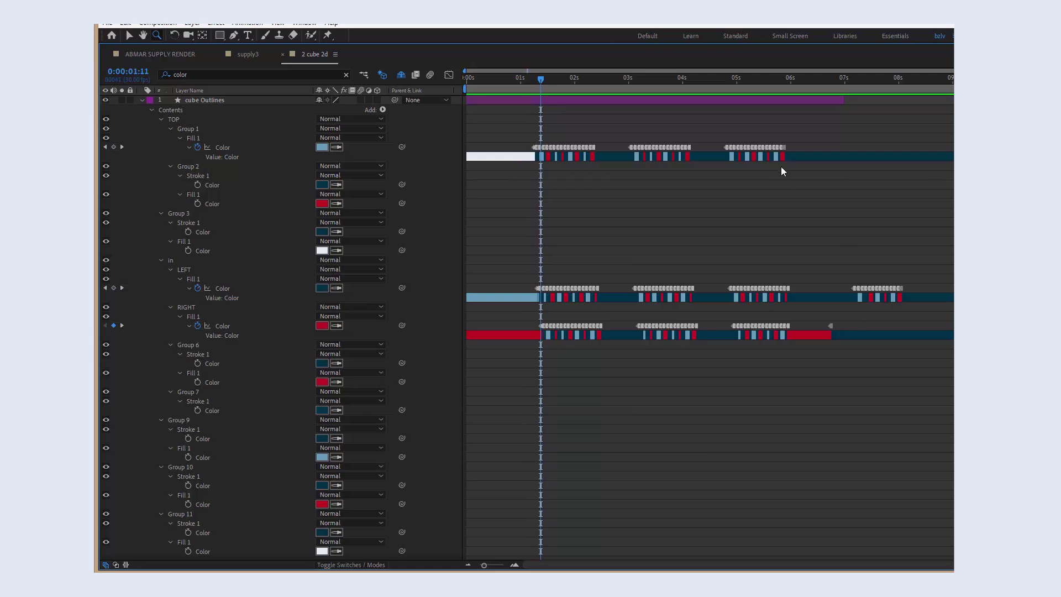
key("grave")
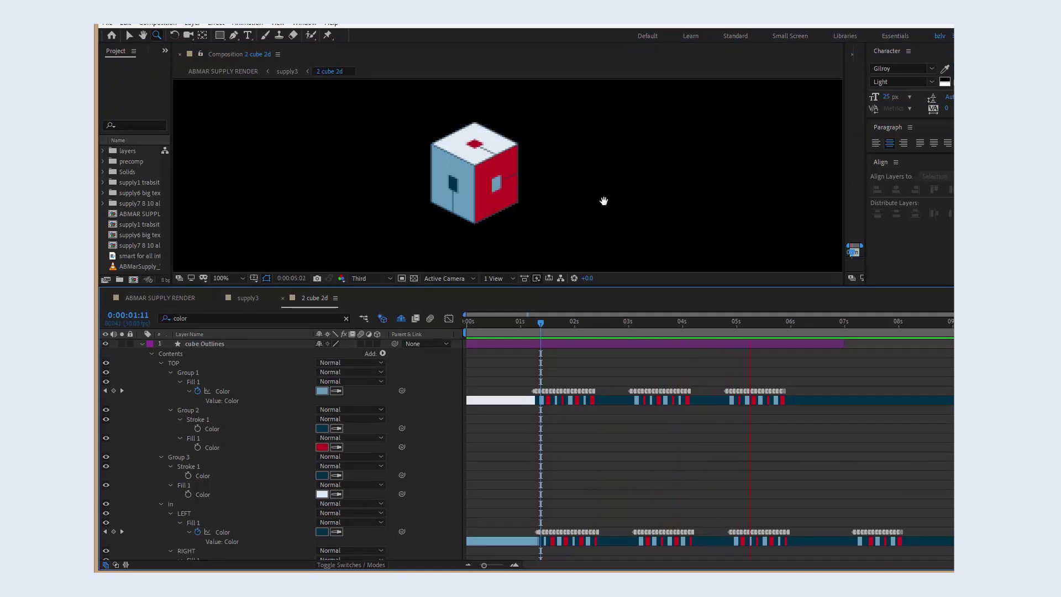
key("space")
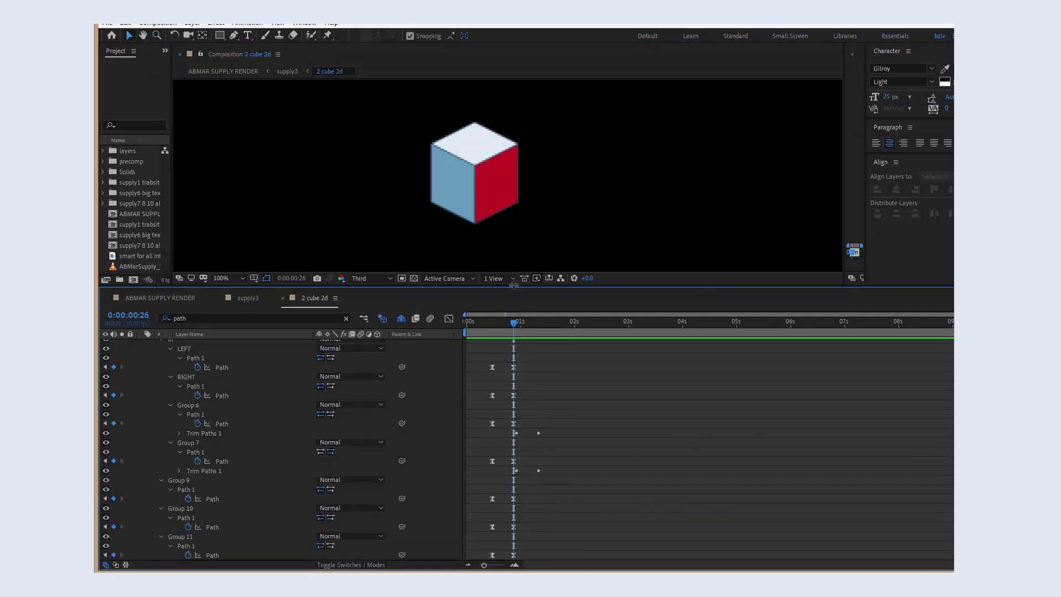
- Delete the existing Path keyframes from the cube Outlines layer's shape groups
mouse_move(533, 286)
left_mouse_down()
mouse_move(533, 166)
mouse_move(523, 283)
left_mouse_up()
key("grave")
key("Delete")
left_click_drag(485, 186, 525, 312)
key("Delete")
left_click_drag(525, 447, 489, 356)
key("Delete")
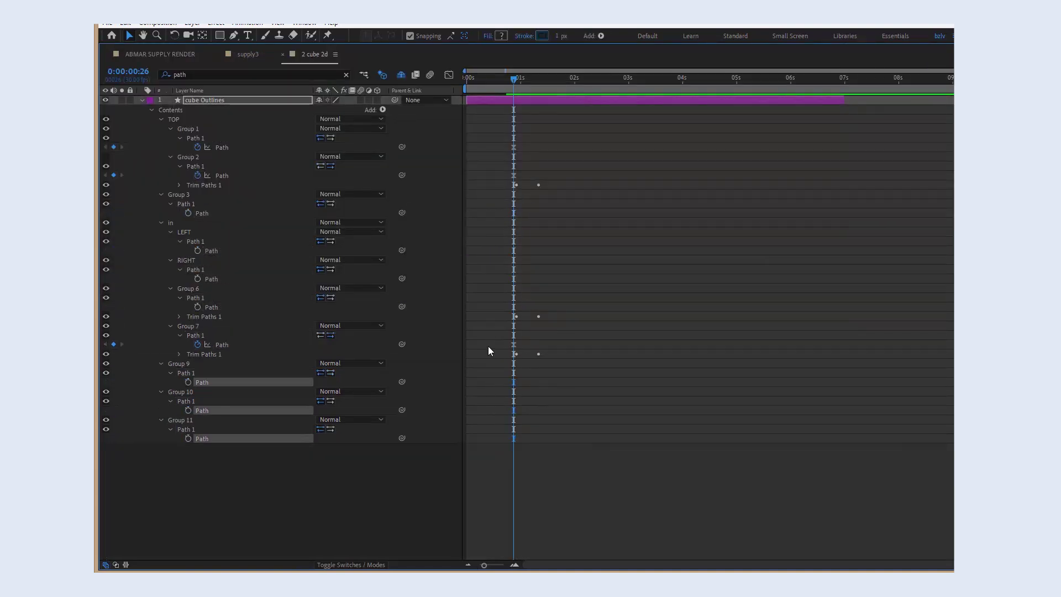
left_click_drag(487, 128, 522, 182)
key("Delete")
- Add Path keyframes to the cube's shape groups at 0:00:00:26 and apply Easy Ease to them
left_click_drag(197, 147, 166, 483)
right_click(514, 147)
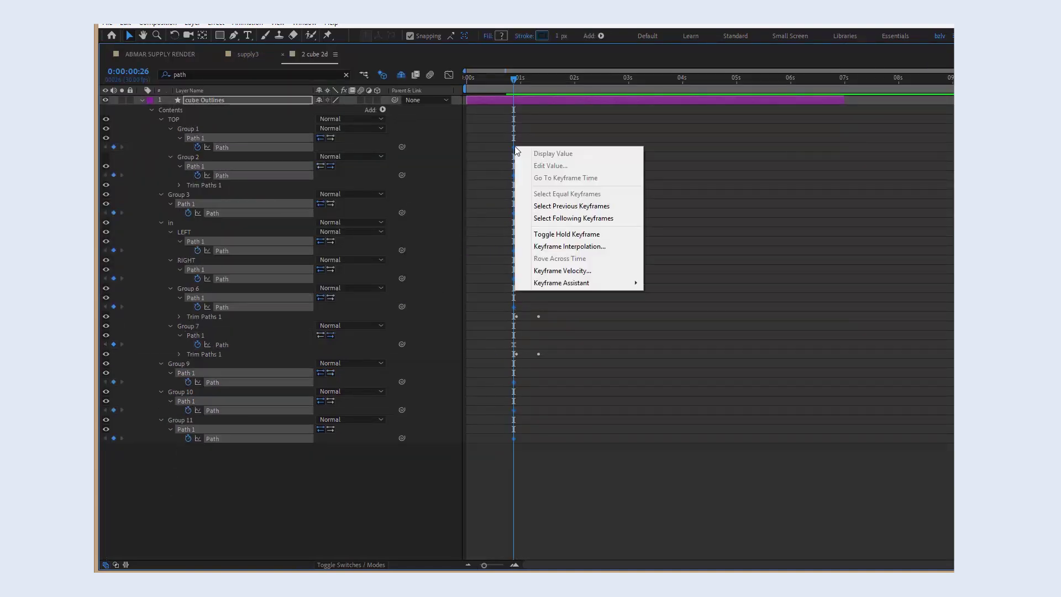
mouse_move(547, 283)
left_click(673, 319)
- At 0:00:00:13, raise the vertices of the cube's front vertical edge until both side faces have flat upper and lower edges
key("Page_Up")
key("Page_Up")
key("Page_Up")
key("Page_Up")
key("Page_Up")
key("Page_Up")
key("Page_Up")
key("Page_Up")
key("Page_Up")
key("Page_Up")
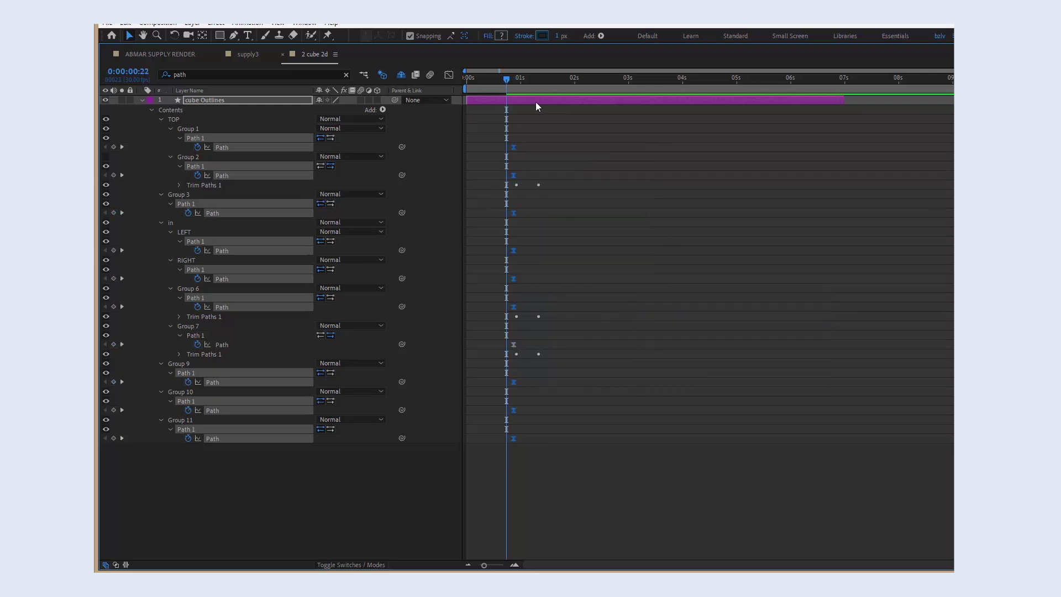
key("Page_Up")
key("Page_Up")
key("Page_Up")
key("grave")
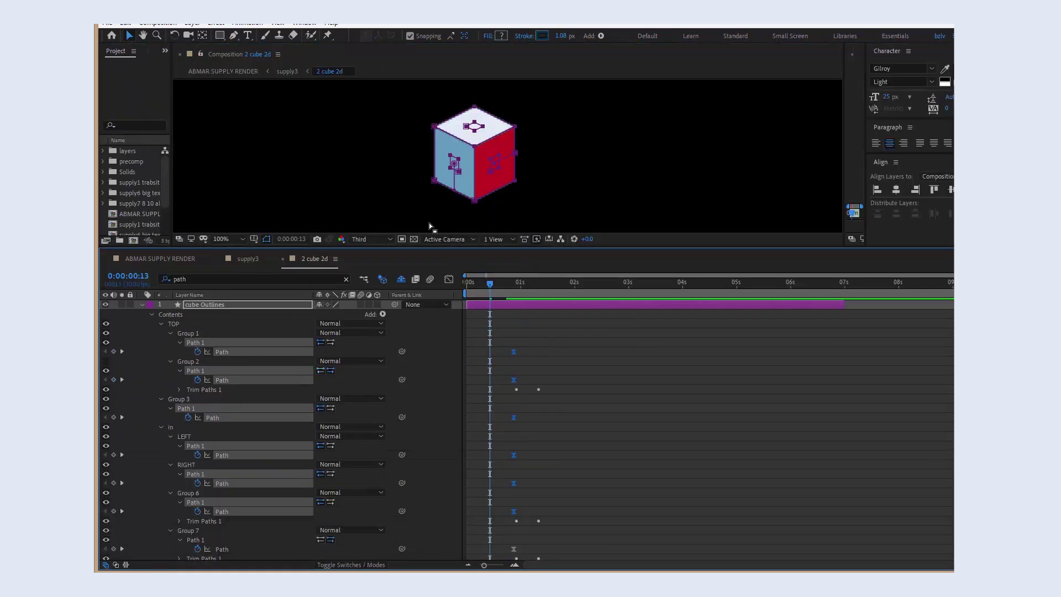
left_click_drag(471, 218, 488, 141)
key("Up")
key("Up")
key("Up")
key("Up")
key("Up")
key("Up")
key("Up")
key("Up")
key("Up")
key("Up")
key("Up")
key("Up")
key("Up")
key("Up")
key("Up")
key("Up")
key("Up")
key("Up")
key("Up")
key("Up")
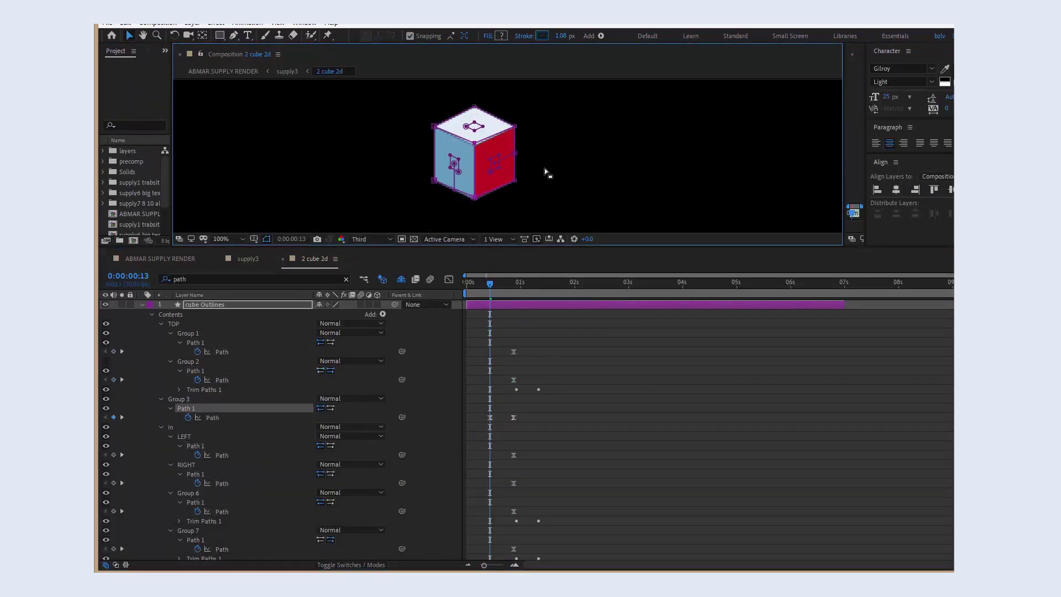
- At 0:00:00:13, lower the vertices of the cube's back top corner until the top face is collapsed flat
left_click(494, 161)
double_click(491, 162)
key("z")
left_click(485, 161)
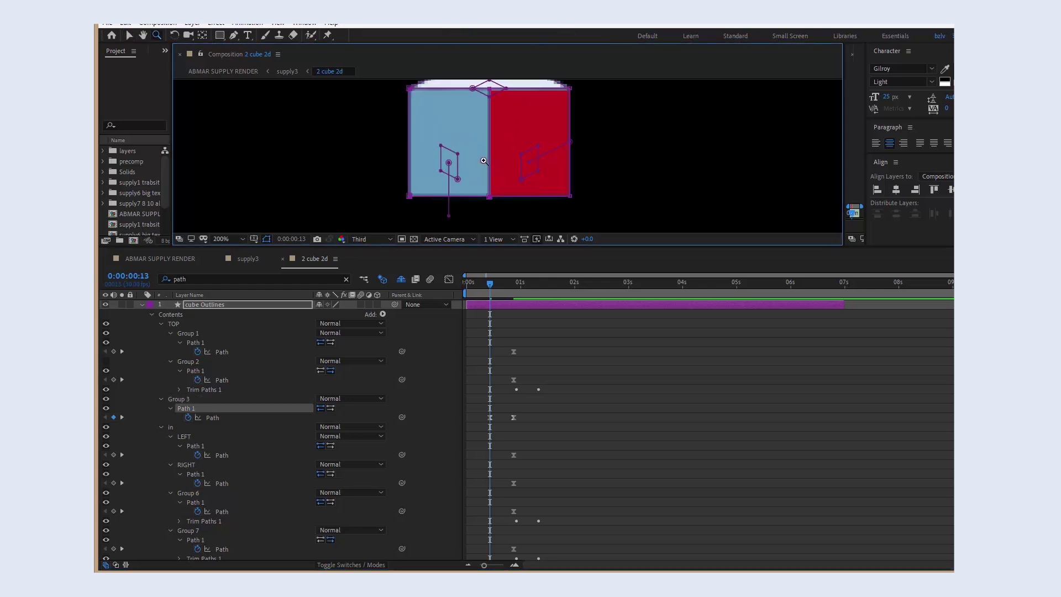
left_click_drag(612, 154, 613, 176)
left_click_drag(633, 249, 633, 352)
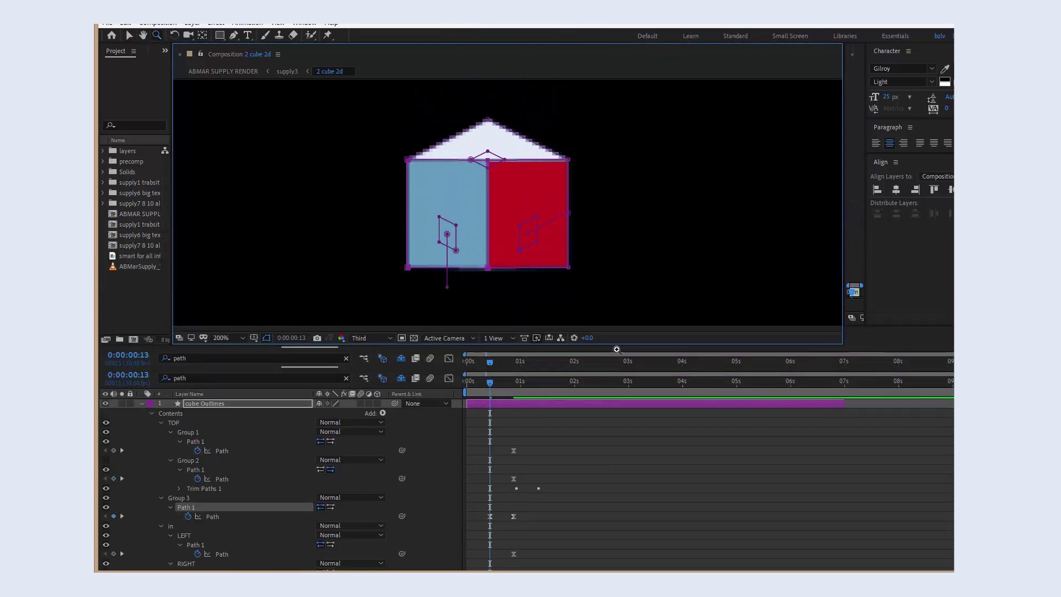
left_click(129, 35)
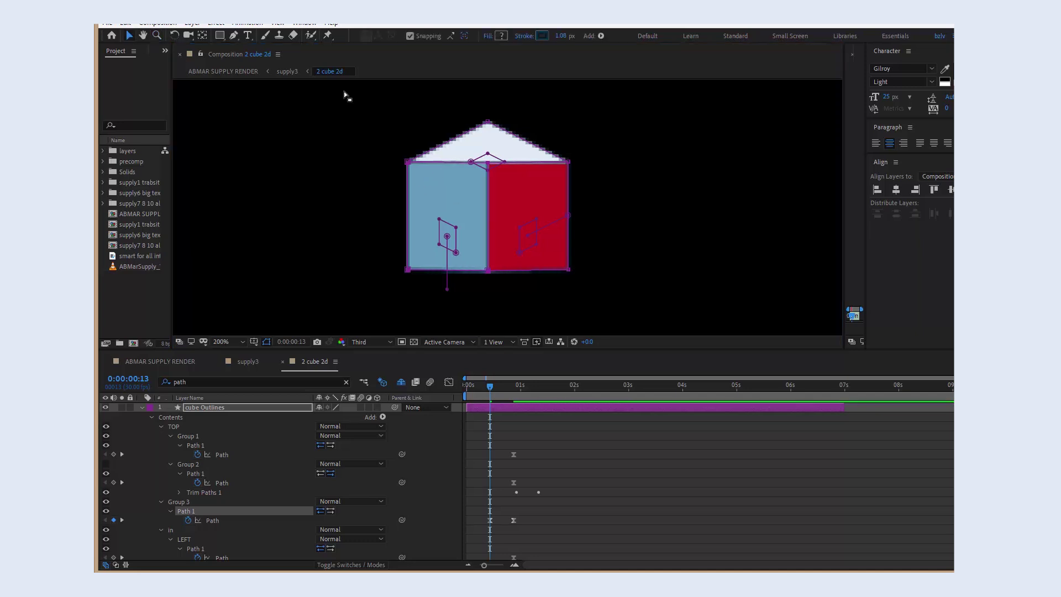
left_click_drag(473, 109, 504, 142)
key("shift+Down")
key("Down")
key("Down")
key("Down")
key("Down")
key("Down")
key("Down")
key("Down")
key("Down")
key("Down")
key("Down")
key("Down")
key("Down")
key("Down")
key("Down")
key("Down")
key("Down")
key("Down")
key("Down")
key("Down")
key("Down")
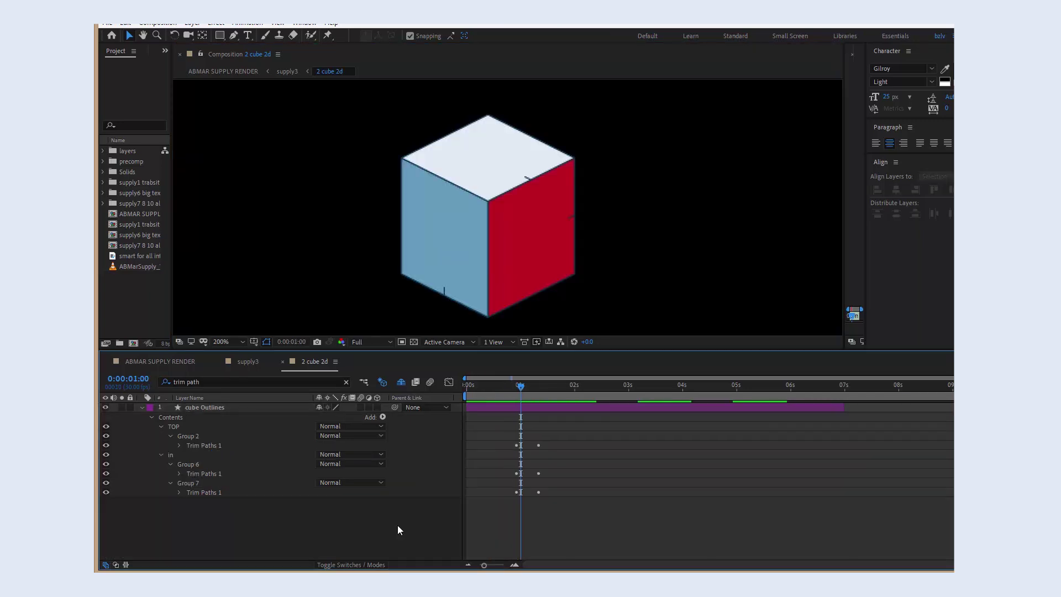
- Examine frame by frame the cube's flat-to-isometric morph and the Trim Paths animation of the lines on its faces
key("space")
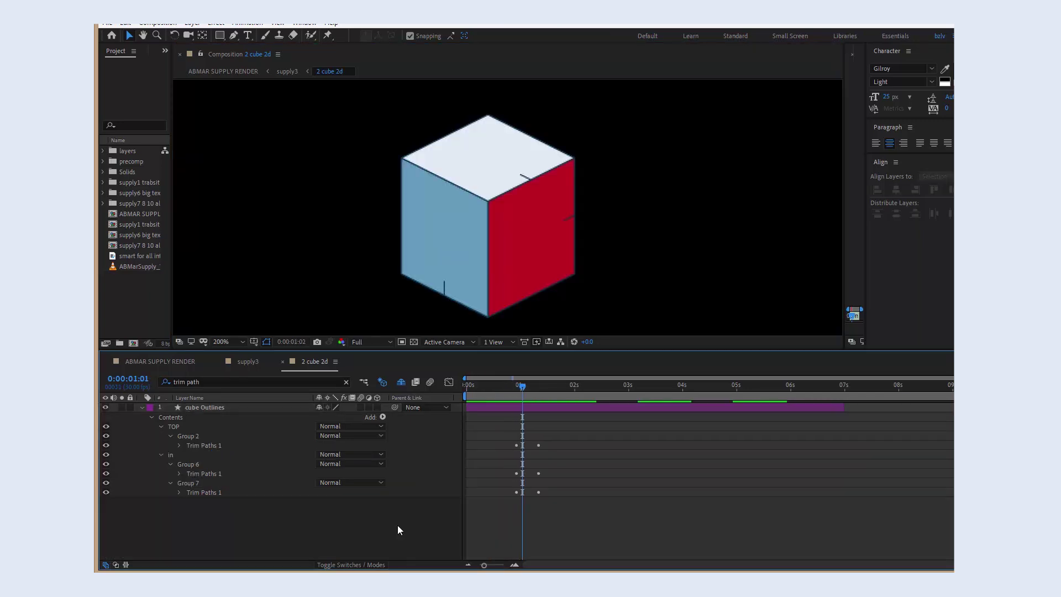
key("Page_Down")
key("Page_Down")
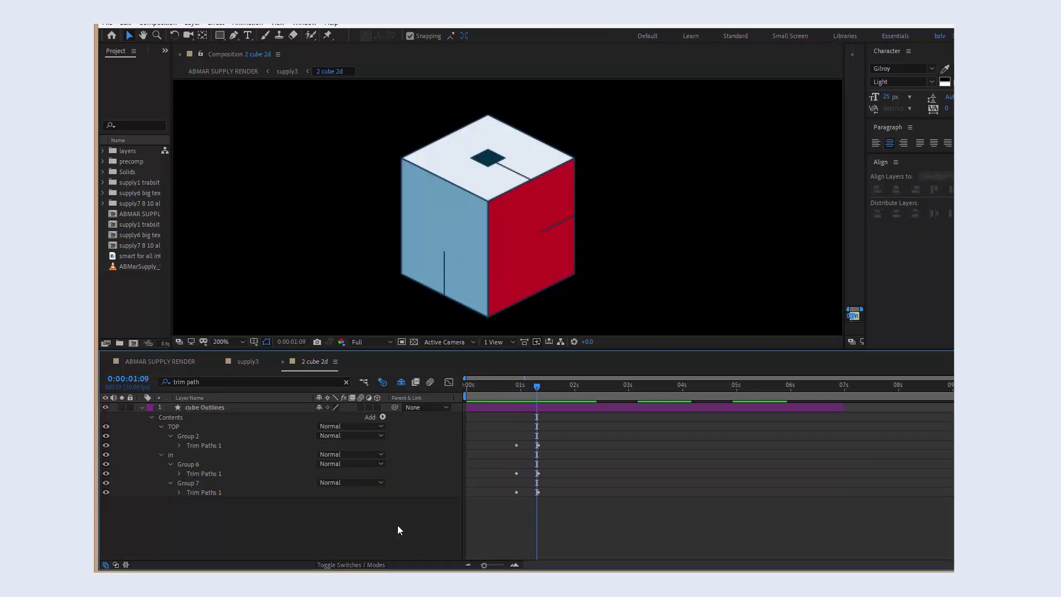
key("Page_Up")
key("Page_Up")
key("Page_Up")
key("Page_Up")
key("Page_Up")
key("Page_Up")
key("Page_Up")
key("Page_Up")
key("Page_Up")
key("Page_Up")
key("Page_Up")
key("Page_Up")
key("Page_Up")
key("Page_Up")
key("Page_Up")
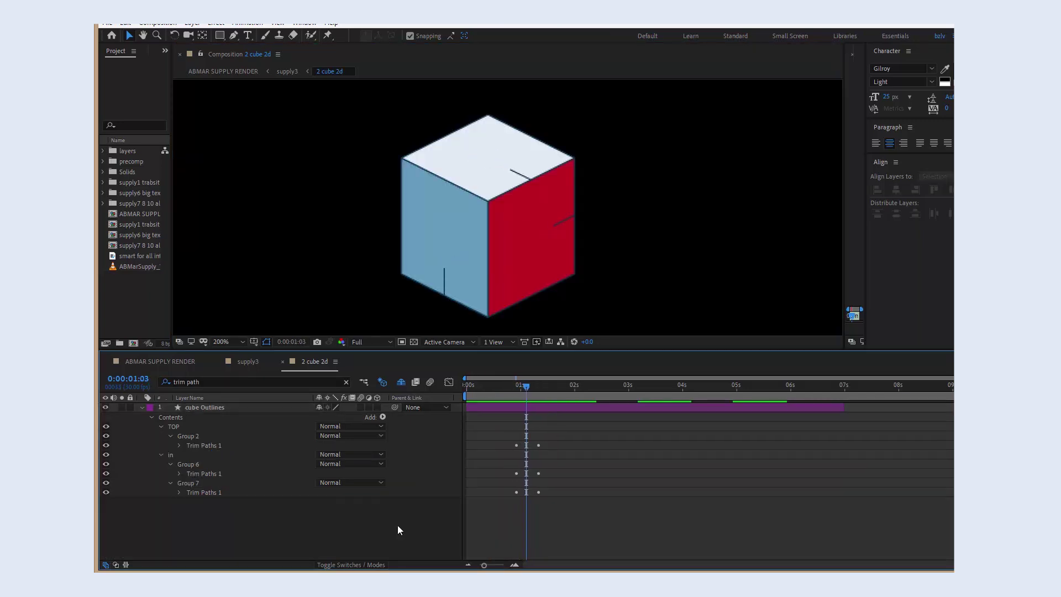
key("Page_Up")
key("Page_Up")
key("Page_Up")
key("Page_Up")
key("Page_Up")
key("Page_Up")
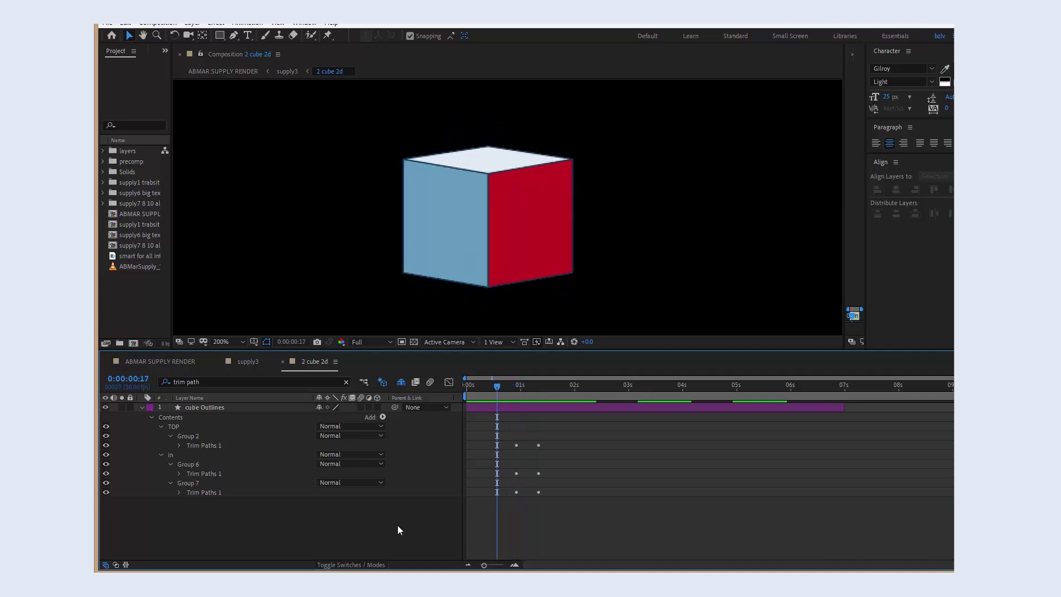
key("Page_Down")
key("Page_Down")
key("Page_Down")
key("Page_Down")
key("Page_Down")
key("Page_Down")
key("Page_Down")
key("Page_Down")
key("Page_Down")
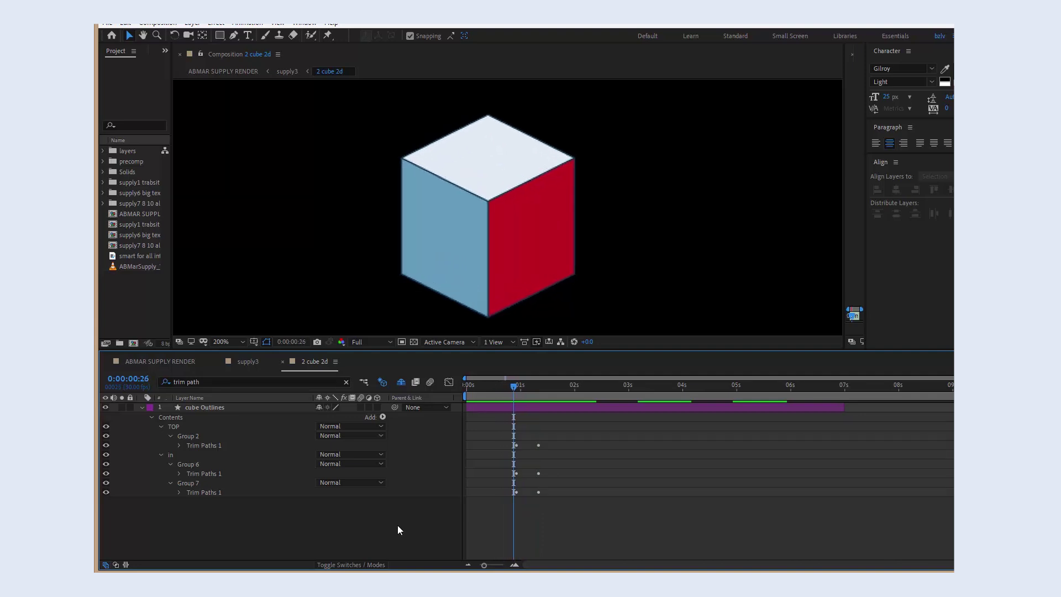
key("Page_Down")
key("Page_Down")
key("Page_Down")
key("Page_Down")
key("Page_Down")
key("Page_Down")
key("Page_Down")
key("Page_Down")
key("Page_Down")
key("Page_Down")
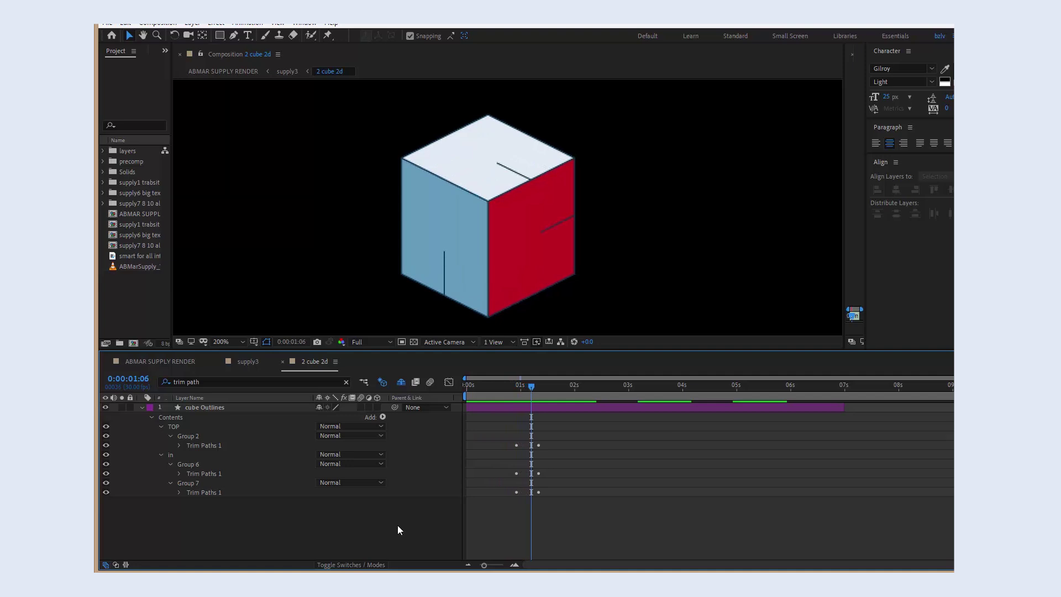
key("Page_Down")
key("Page_Down")
key("Page_Down")
key("Page_Down")
key("Page_Down")
key("Page_Down")
key("Page_Down")
key("Page_Down")
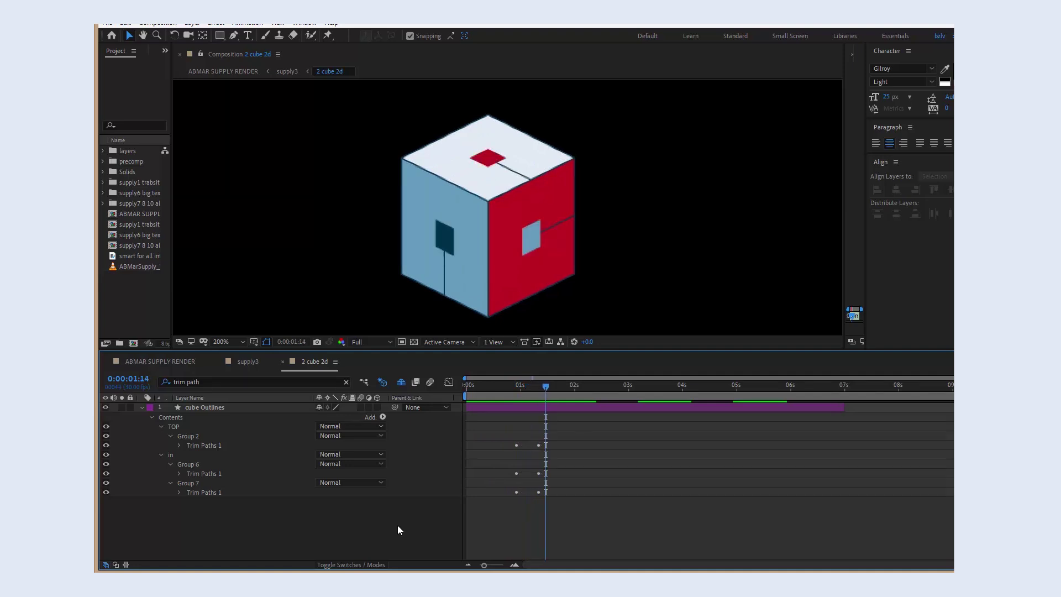
key("Page_Down")
key("Page_Down")
key("Page_Down")
key("Page_Down")
key("Page_Down")
key("Page_Down")
key("Page_Down")
key("Page_Down")
key("Page_Down")
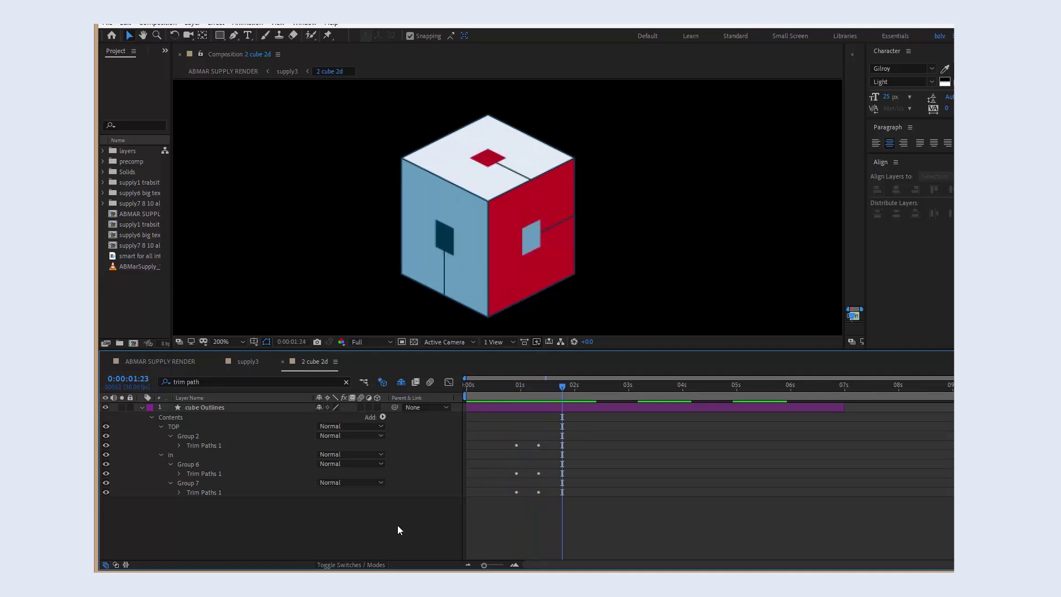
left_click(535, 341)
left_click(535, 341)
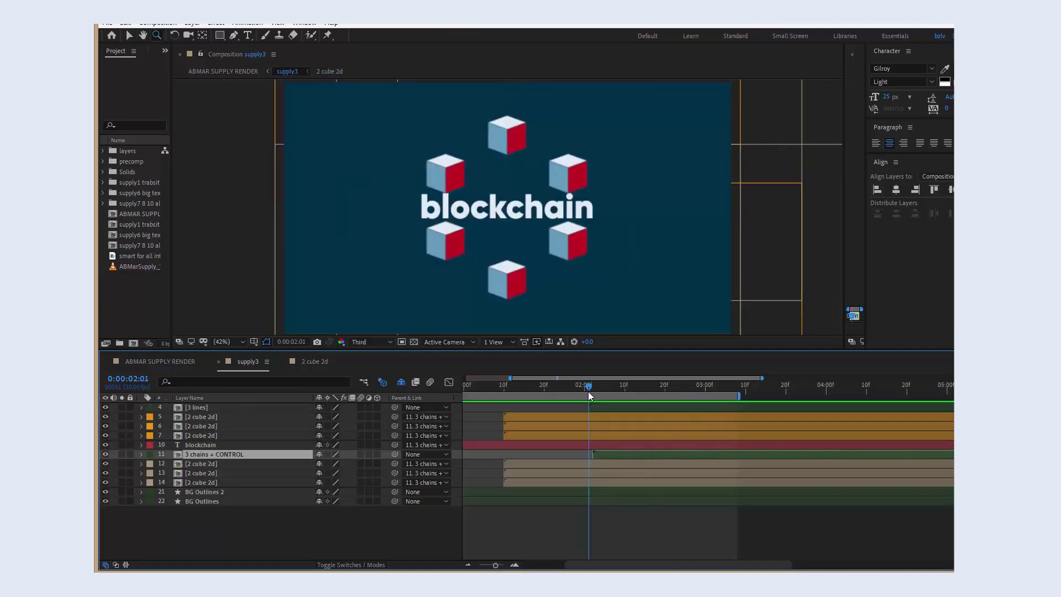
- Preview the supply3 composition from 0:00:02:01 to check the cubes, chains and background lines animating together
key("Page_Down")
key("Page_Down")
key("Page_Down")
key("Page_Down")
key("Page_Down")
key("Page_Down")
key("Page_Down")
key("Page_Down")
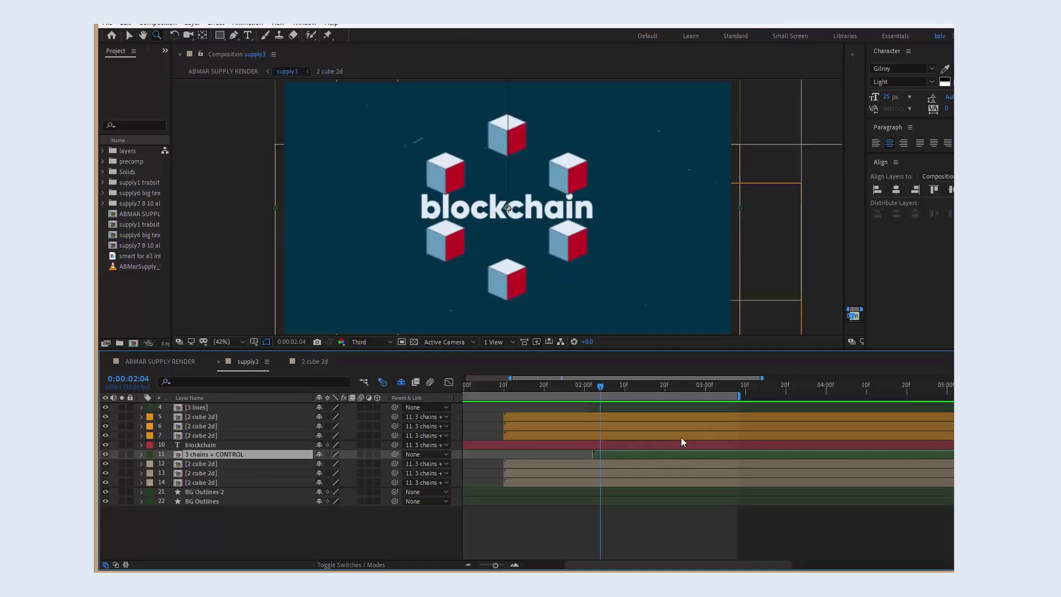
key("Page_Down")
key("Page_Down")
key("Page_Down")
key("Page_Down")
key("Page_Down")
key("Page_Down")
key("Page_Down")
key("Page_Down")
key("Page_Down")
key("Page_Down")
key("Page_Down")
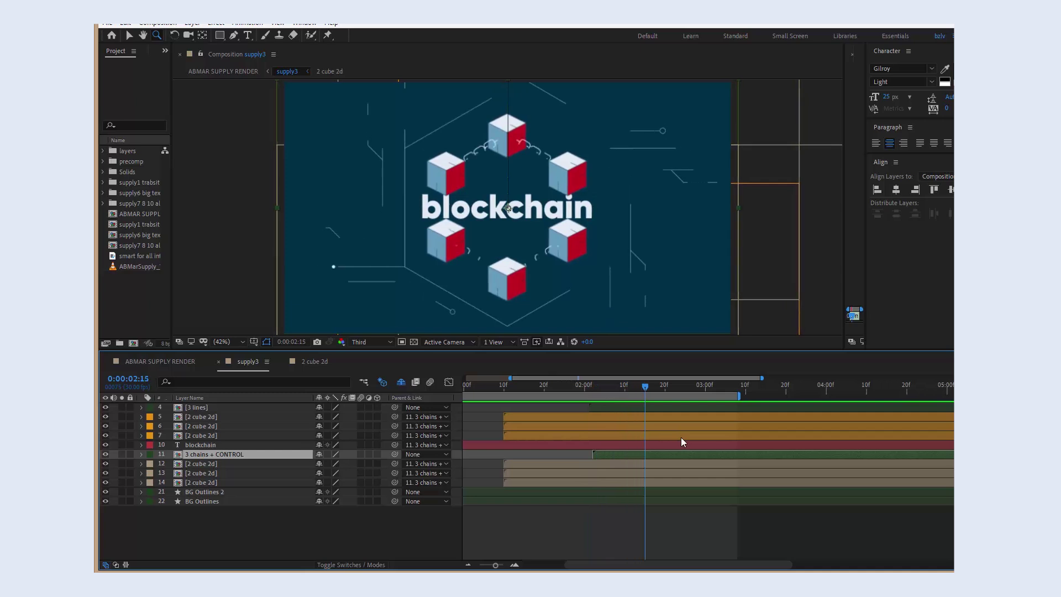
key("Page_Down")
key("Page_Down")
key("Page_Down")
key("Page_Down")
key("Page_Down")
key("Page_Down")
key("Page_Down")
key("Page_Down")
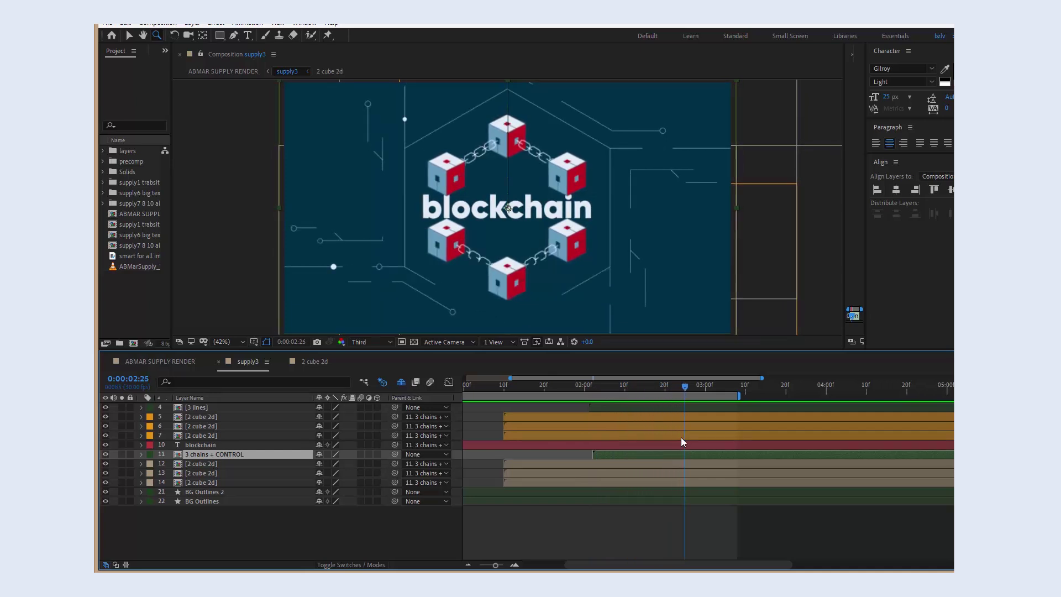
- Open the 3 chains precomposition and examine the Fill and Trim Paths keyframes of Group 9 in chain Outlines 4
double_click(228, 453)
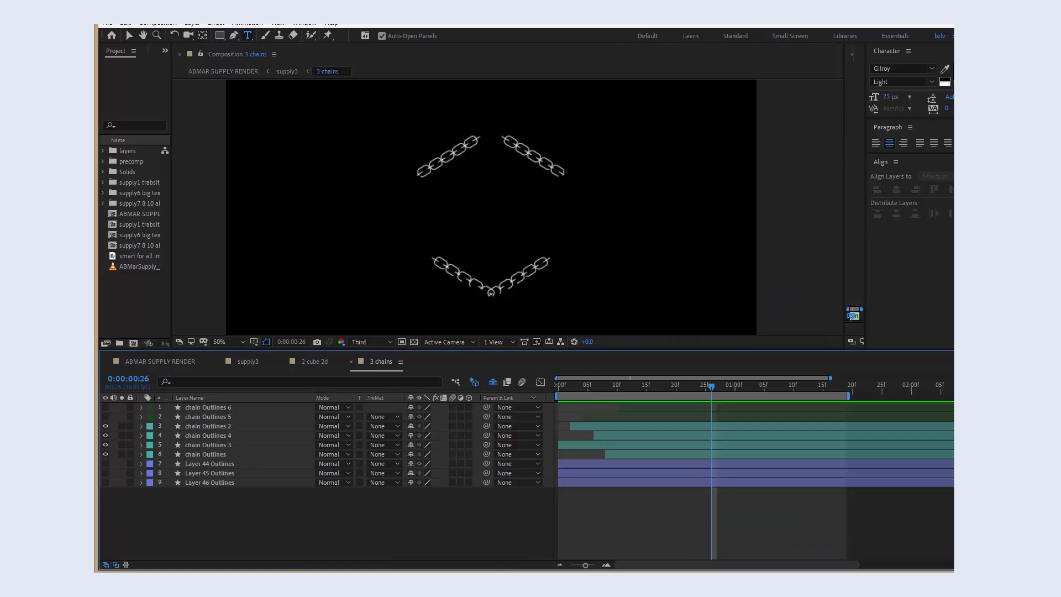
left_click_drag(568, 383, 549, 390)
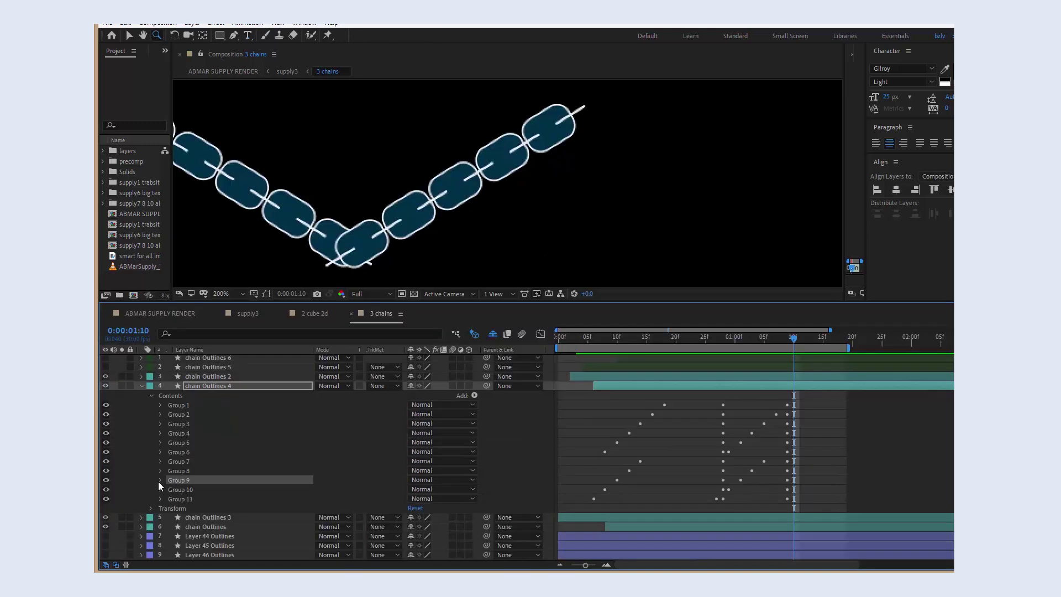
left_click(159, 481)
scroll(159, 482, "down", 2)
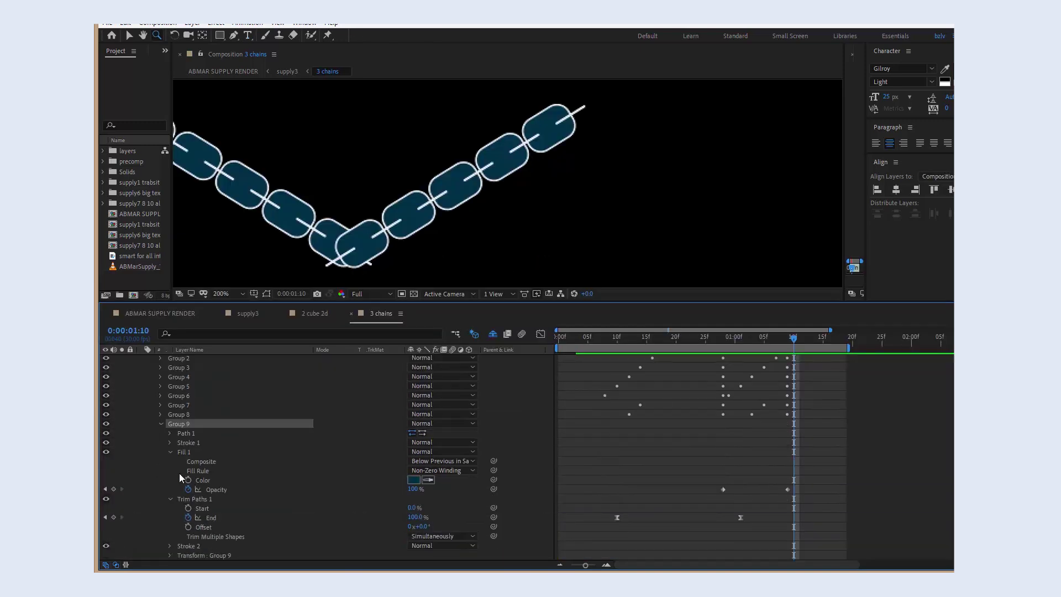
left_click(170, 452)
left_click(170, 471)
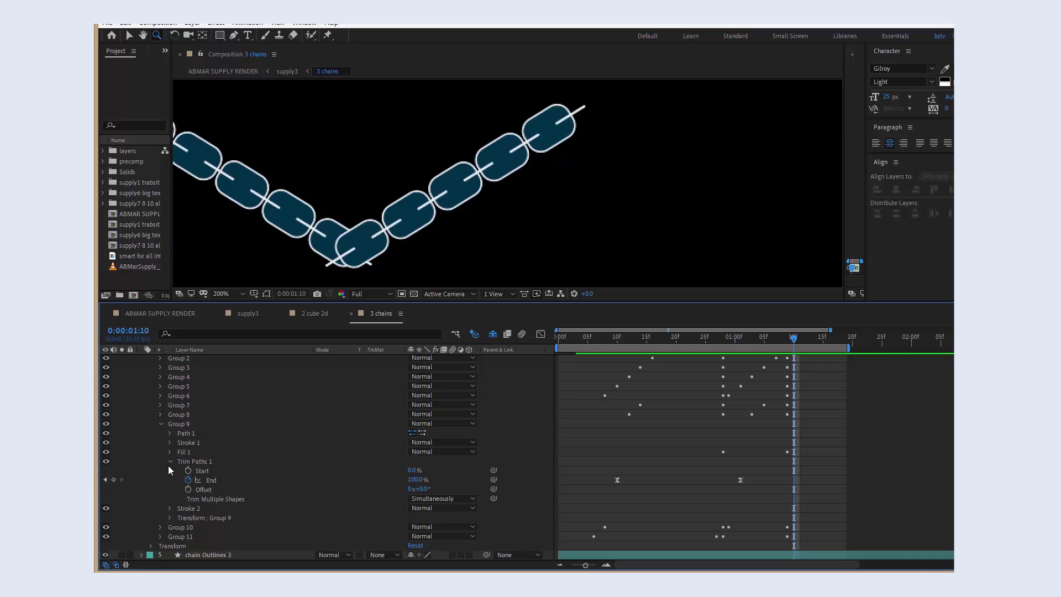
left_click(168, 465)
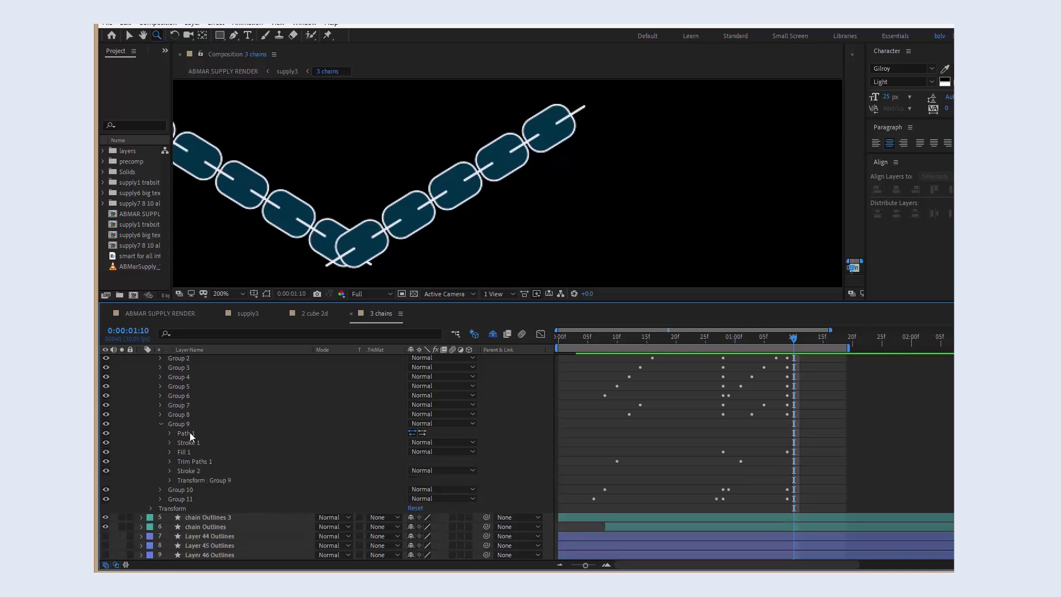
- Examine the Fill 1 Opacity keyframes of Group 9 and preview the chain links' fill fading in from 0:00:00:28
left_click(170, 452)
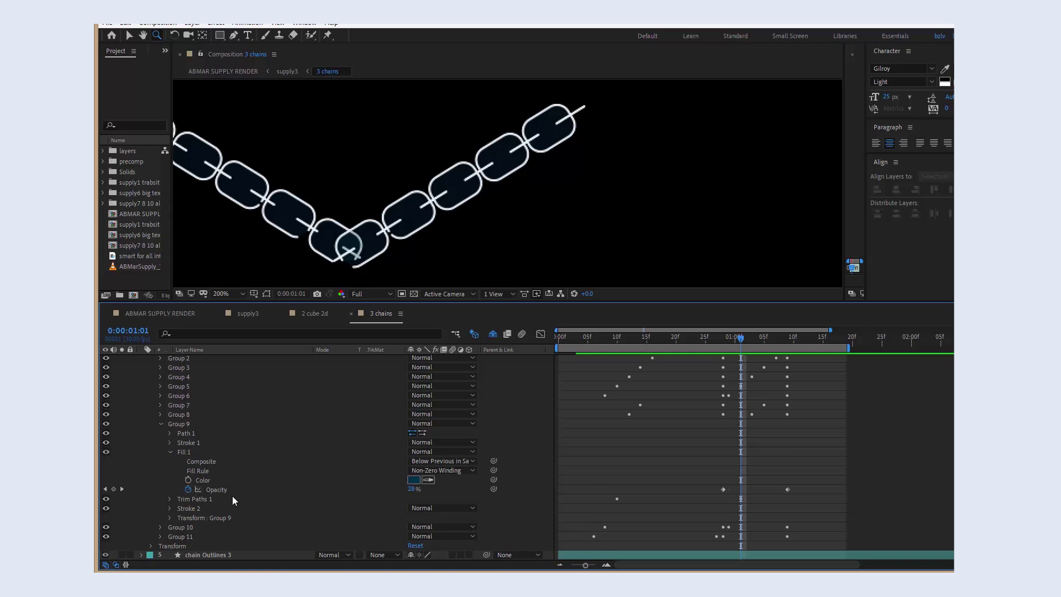
left_click(726, 346)
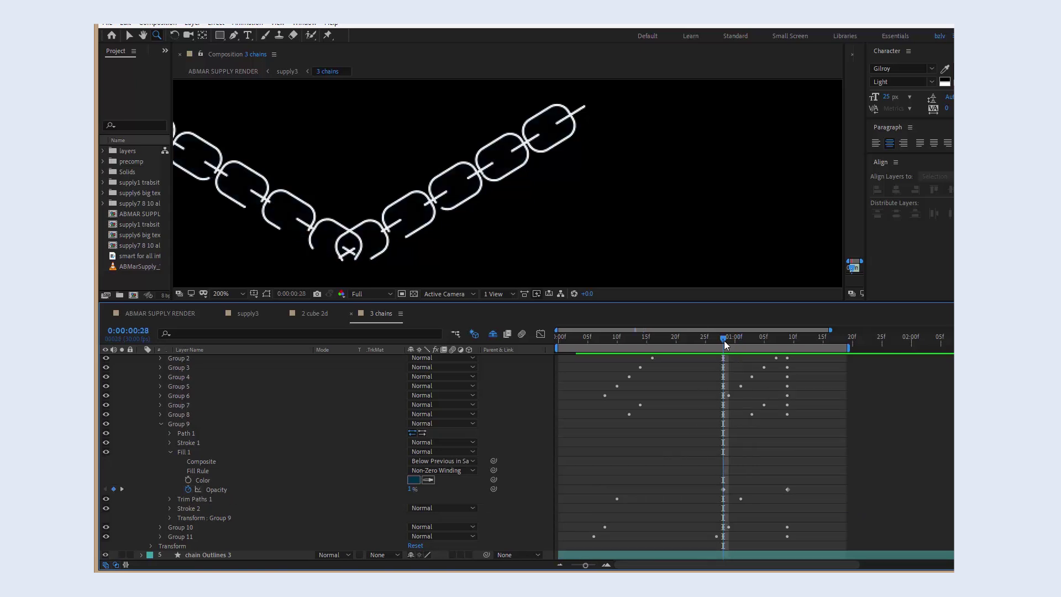
key("space")
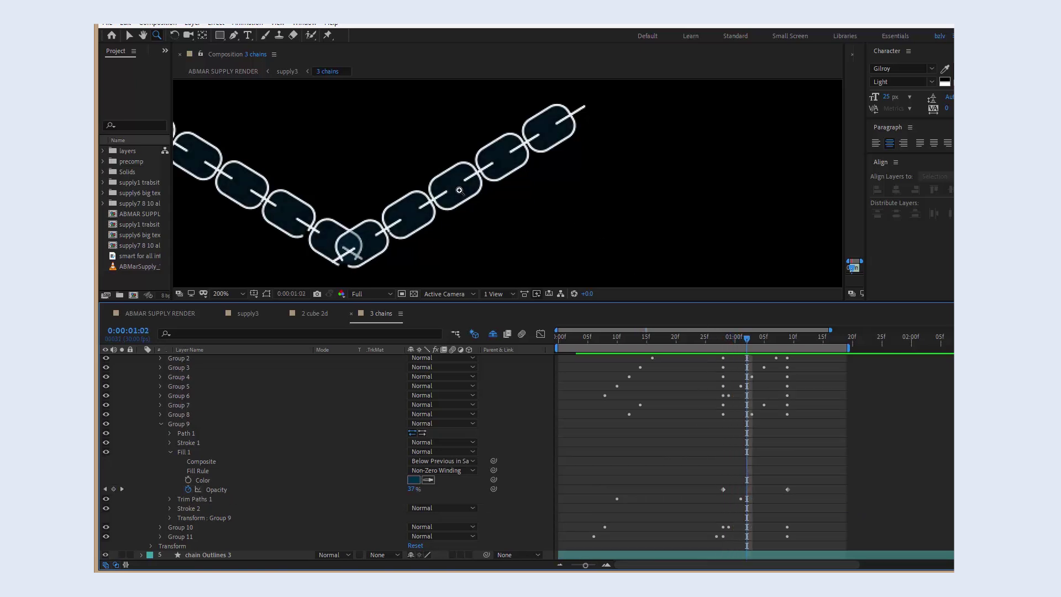